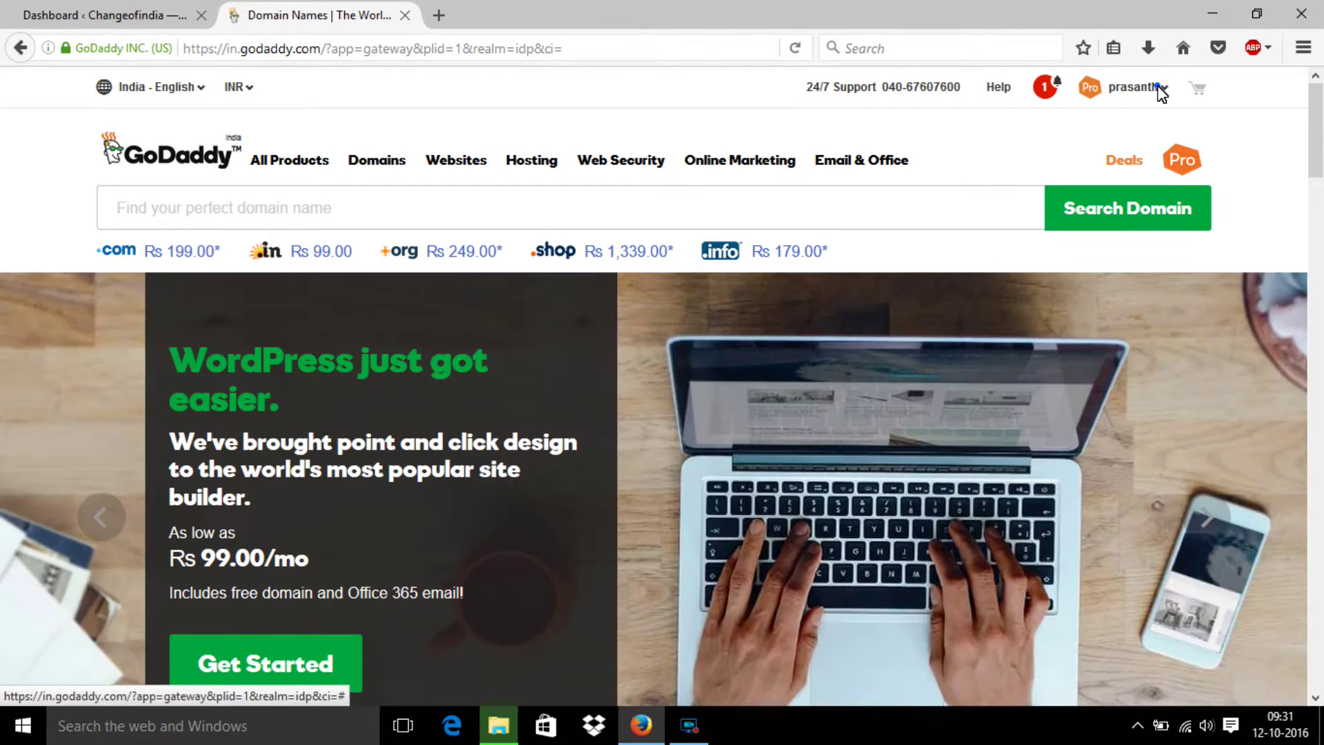
- Go to Manage Your Hosting from the account name dropdown's Control Panel Links
{"action": "left_click", "coordinate": [1161, 90]}
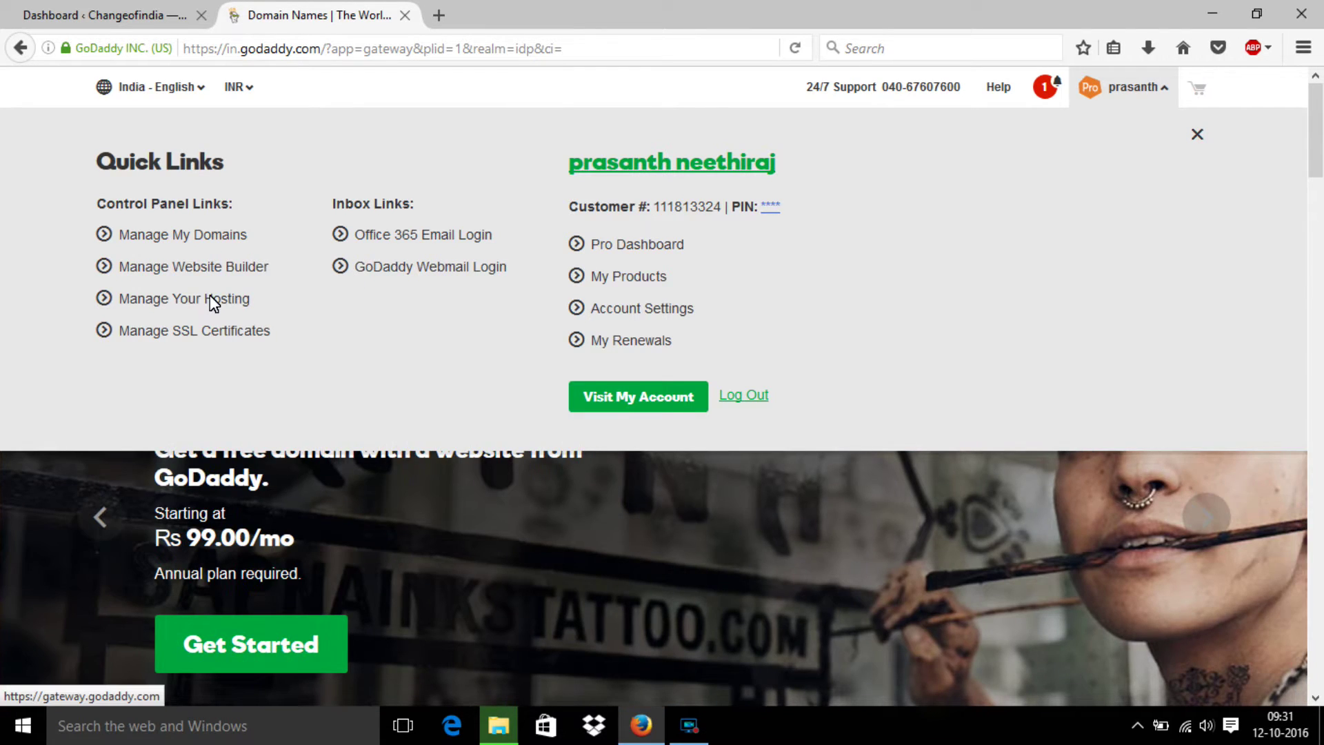
{"action": "left_click", "coordinate": [208, 298]}
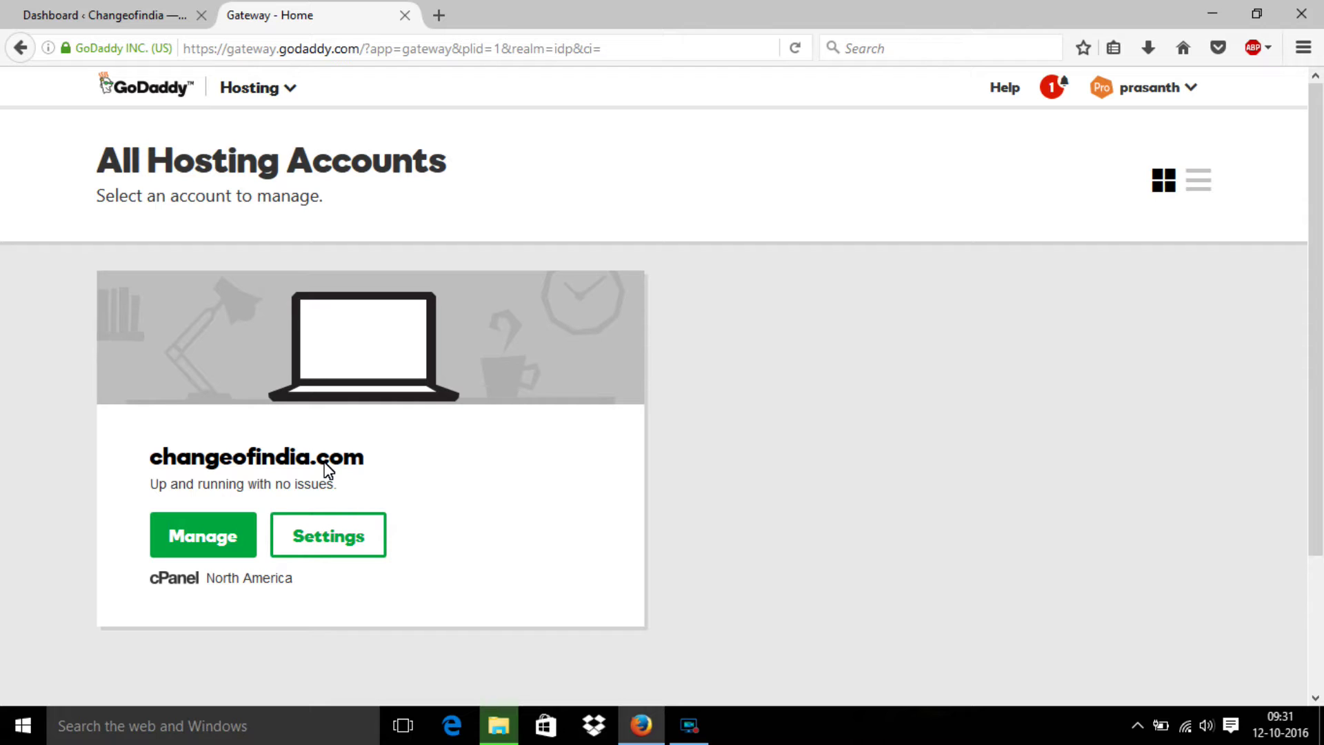
- Manage the changeofindia.com hosting account and launch Installatron Application
{"action": "left_click", "coordinate": [228, 540]}
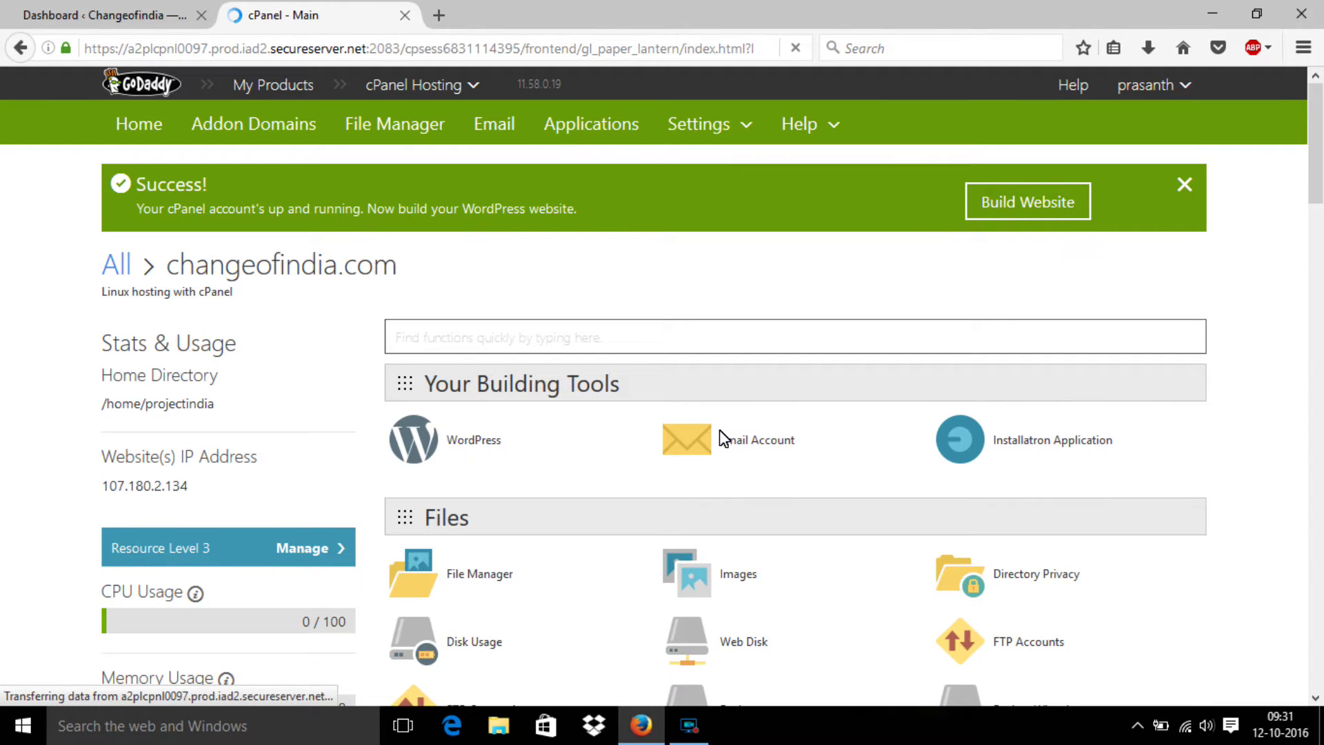
{"action": "left_click", "coordinate": [1028, 445]}
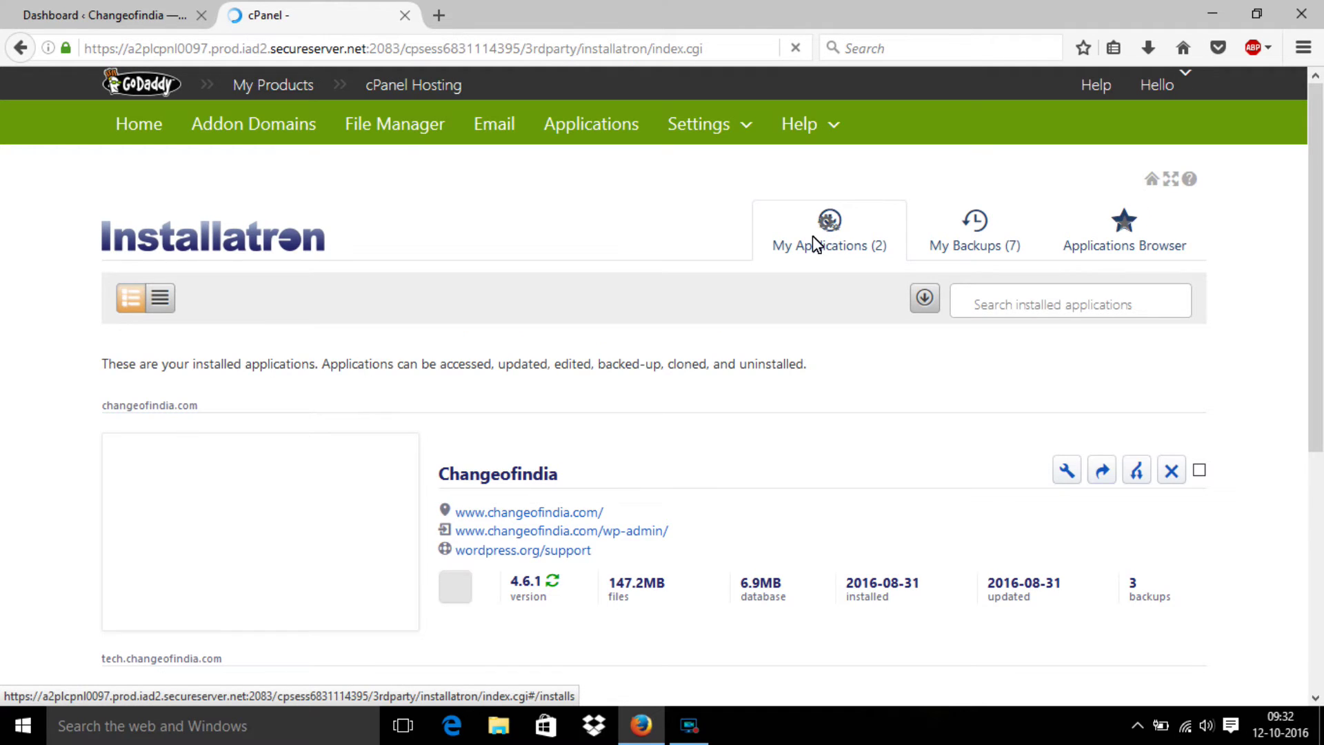
- Tick Changeofindia and Tech changeofindia and start a backup of both sites
{"action": "scroll", "coordinate": [589, 405], "scroll_direction": "down", "scroll_amount": 3}
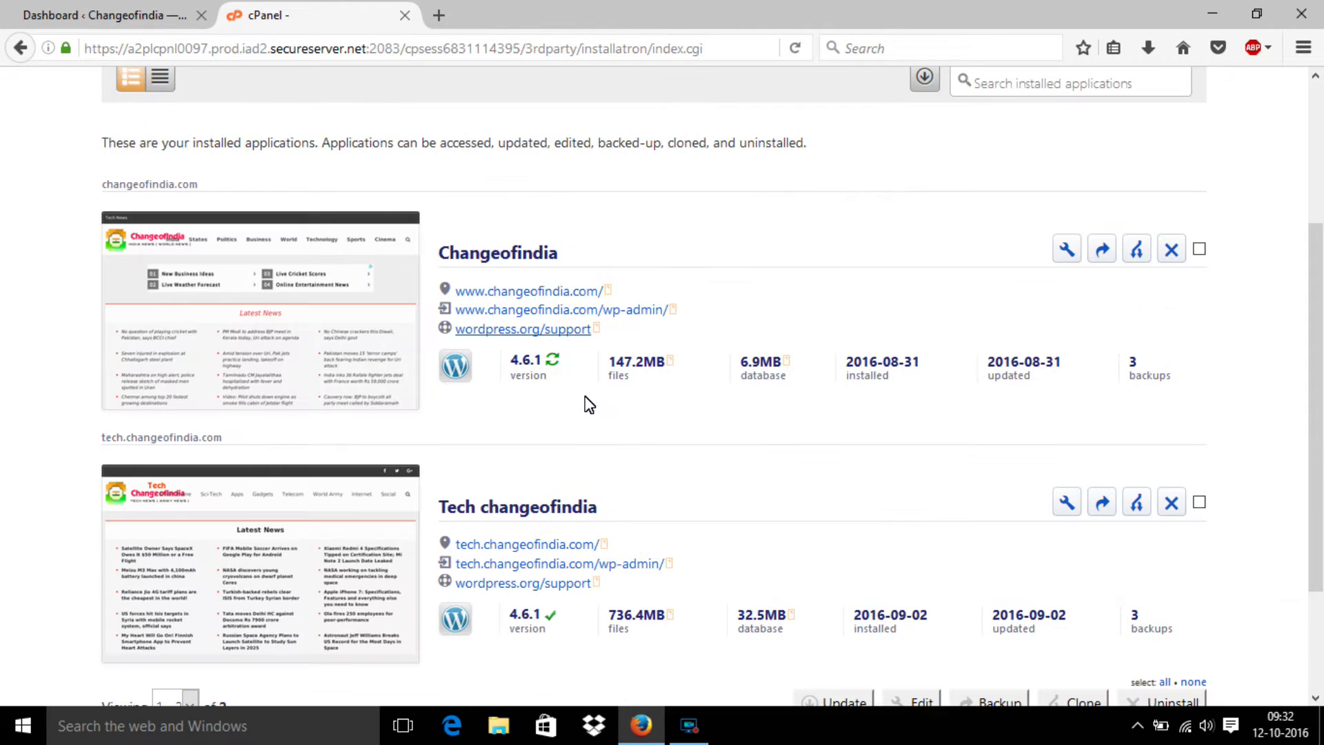
{"action": "left_click", "coordinate": [1200, 251]}
{"action": "left_click", "coordinate": [1200, 503]}
{"action": "scroll", "coordinate": [1199, 415], "scroll_direction": "down", "scroll_amount": 3}
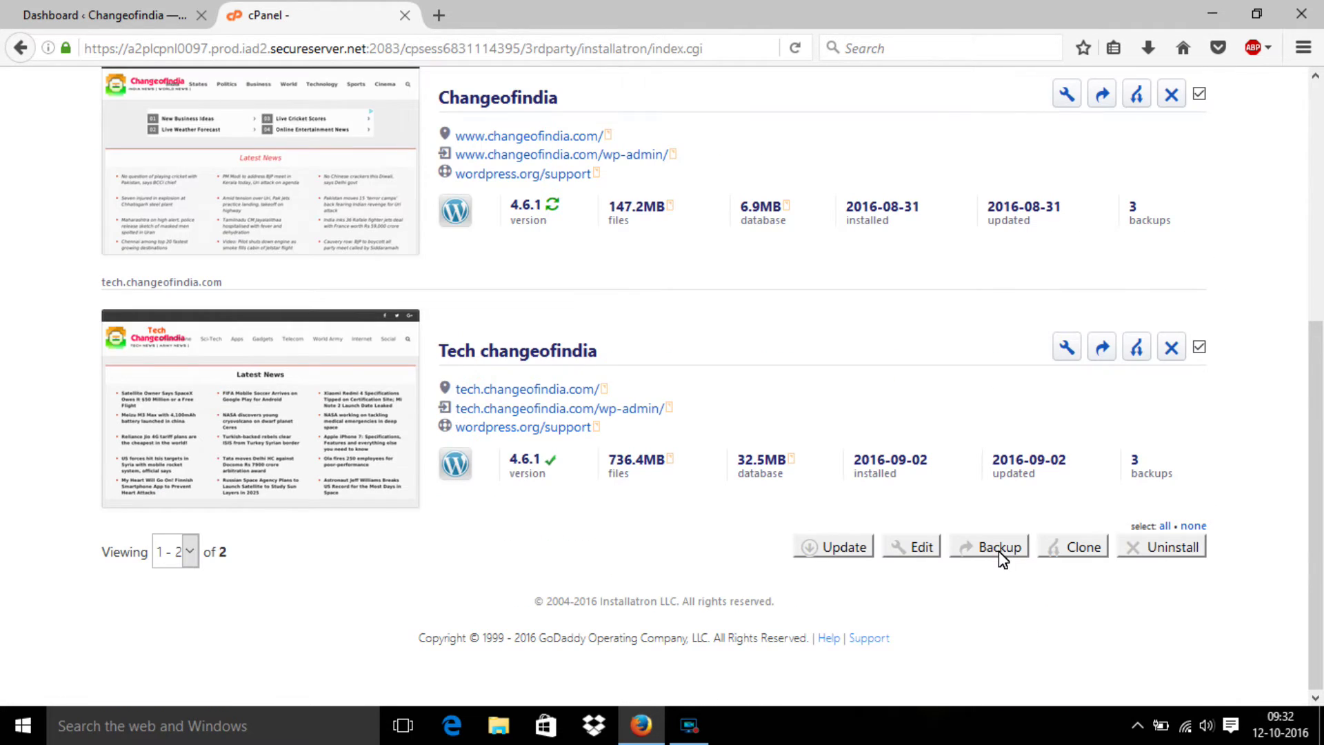
{"action": "left_click", "coordinate": [998, 548]}
- Label both site backups 12-10-16(mrng) and start the backup
{"action": "scroll", "coordinate": [1003, 555], "scroll_direction": "down", "scroll_amount": 3}
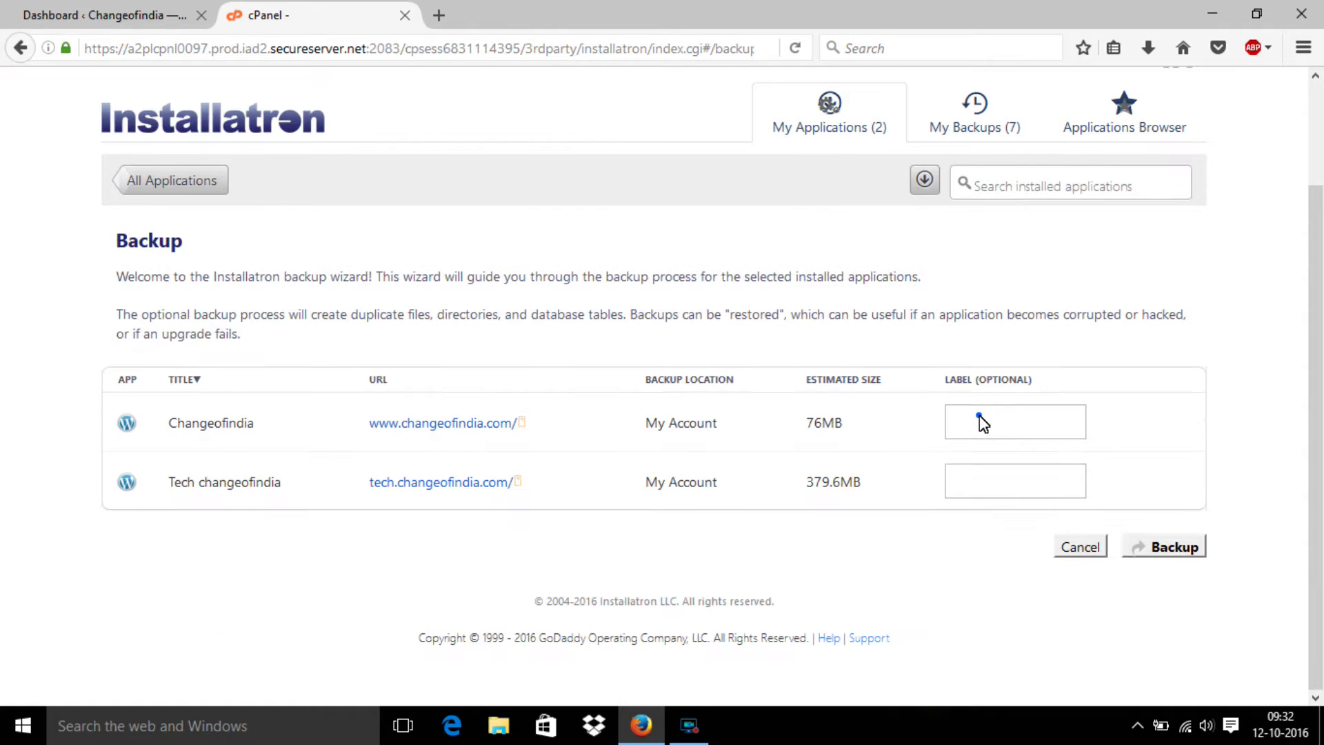
{"action": "left_click", "coordinate": [980, 419]}
{"action": "type", "text": "12-10-16(mrng)"}
{"action": "left_click_drag", "start_coordinate": [1043, 422], "coordinate": [932, 434]}
{"action": "key", "text": "ctrl+c"}
{"action": "left_click", "coordinate": [967, 482]}
{"action": "key", "text": "ctrl+v"}
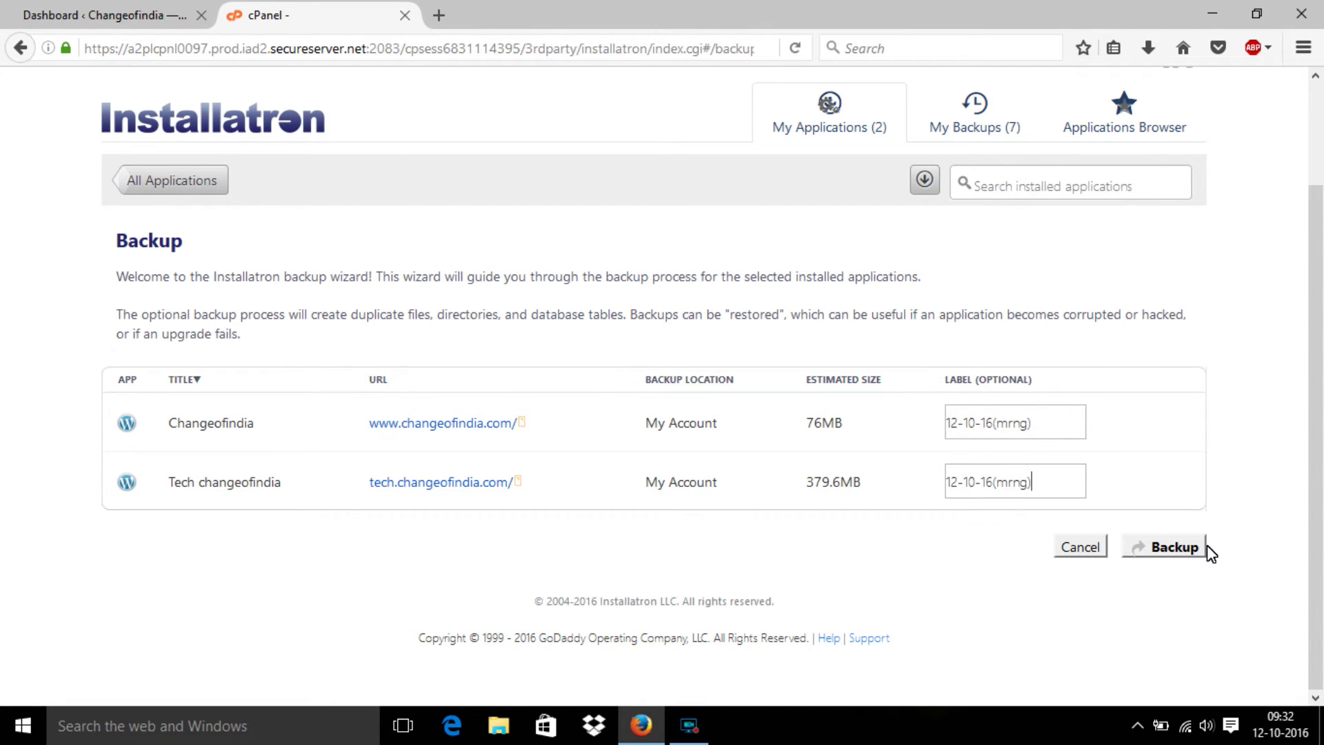
{"action": "left_click", "coordinate": [1184, 547]}
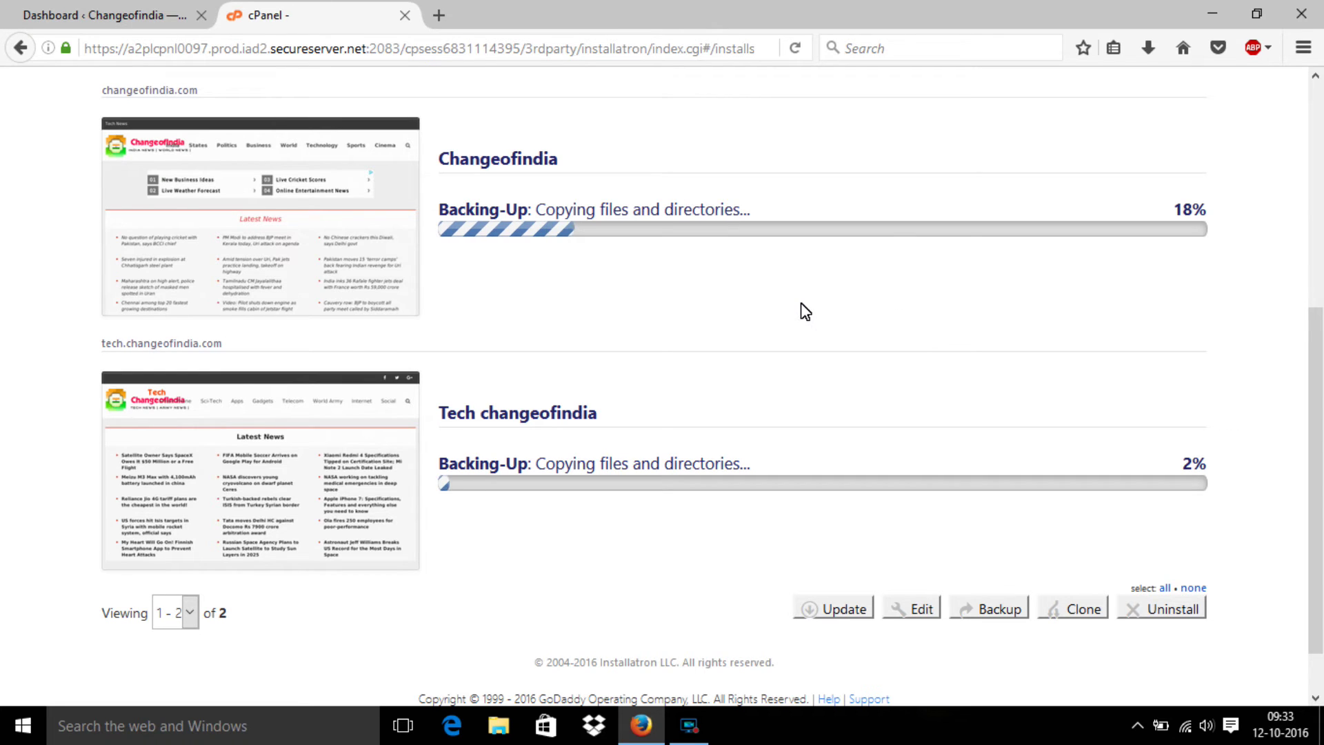
- Wait for the Changeofindia backup to reach 100%, then view My Backups
{"action": "scroll", "coordinate": [805, 311], "scroll_direction": "up", "scroll_amount": 3}
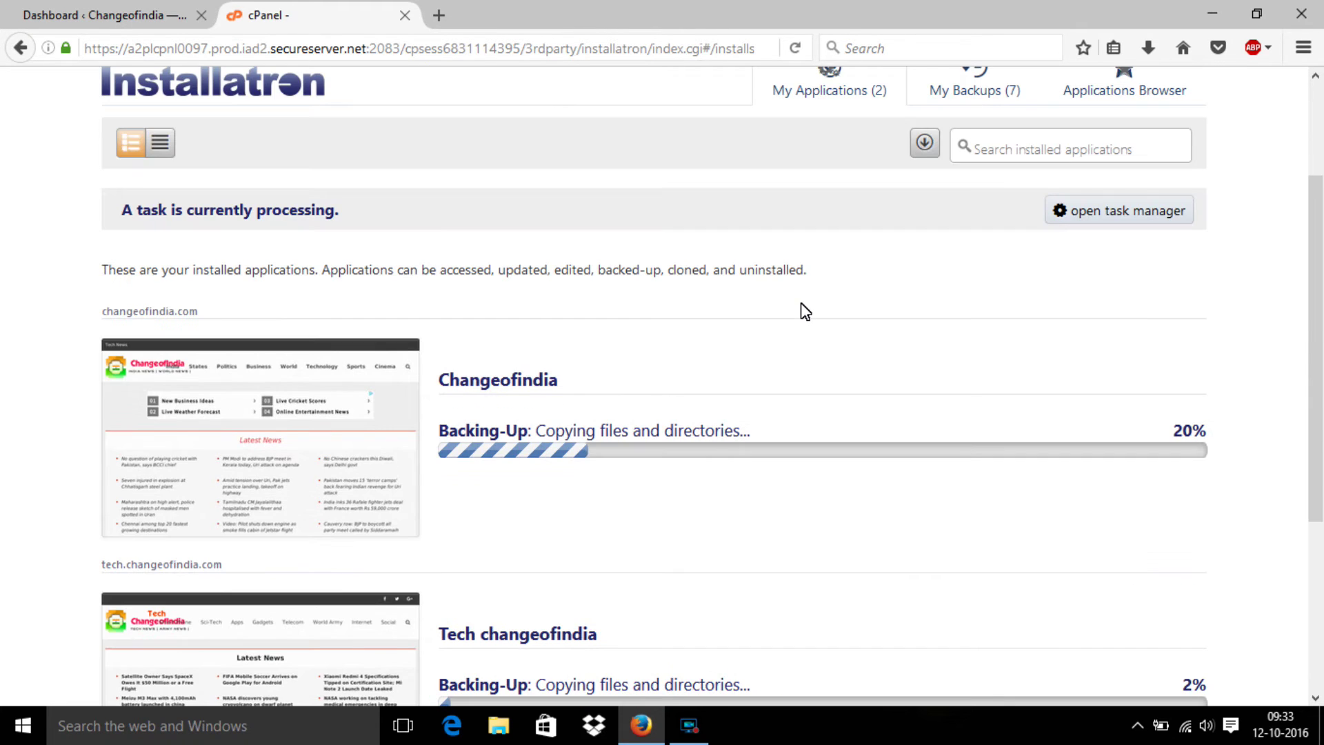
{"action": "scroll", "coordinate": [983, 245], "scroll_direction": "up", "scroll_amount": 2}
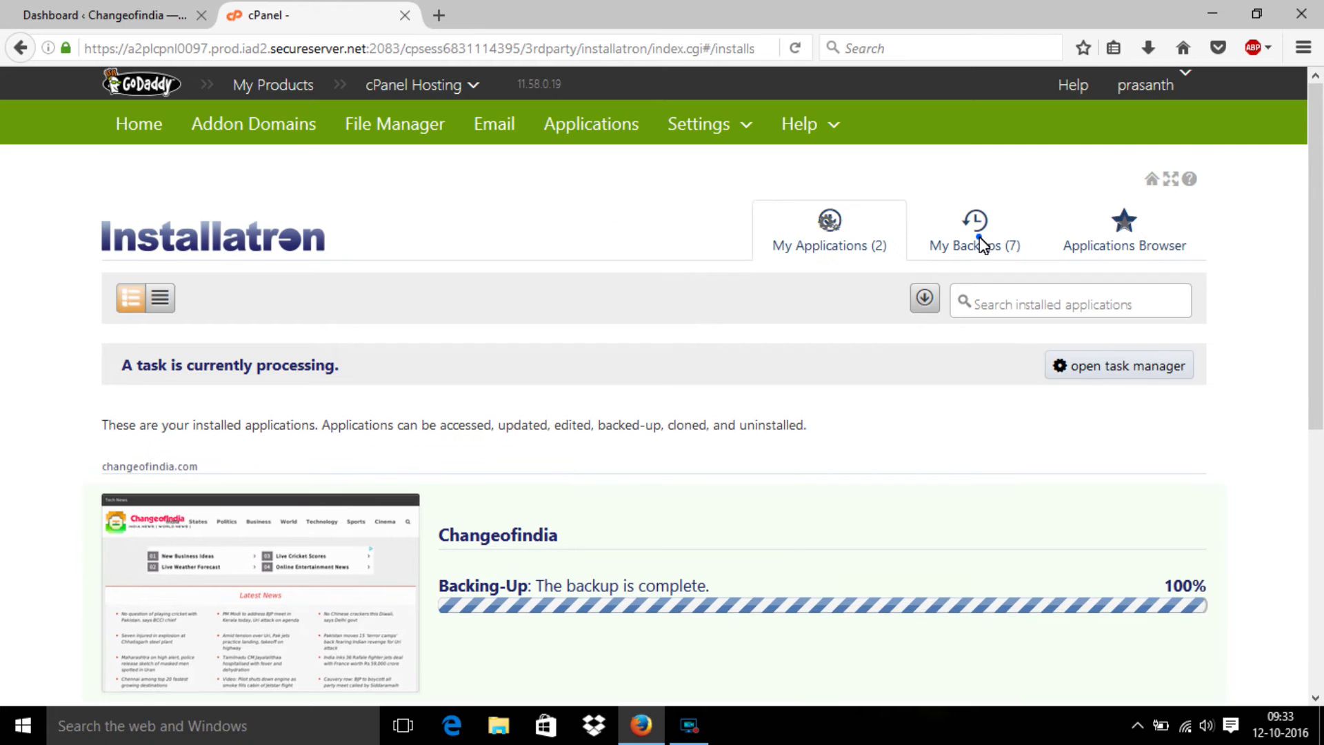
{"action": "left_click", "coordinate": [983, 245]}
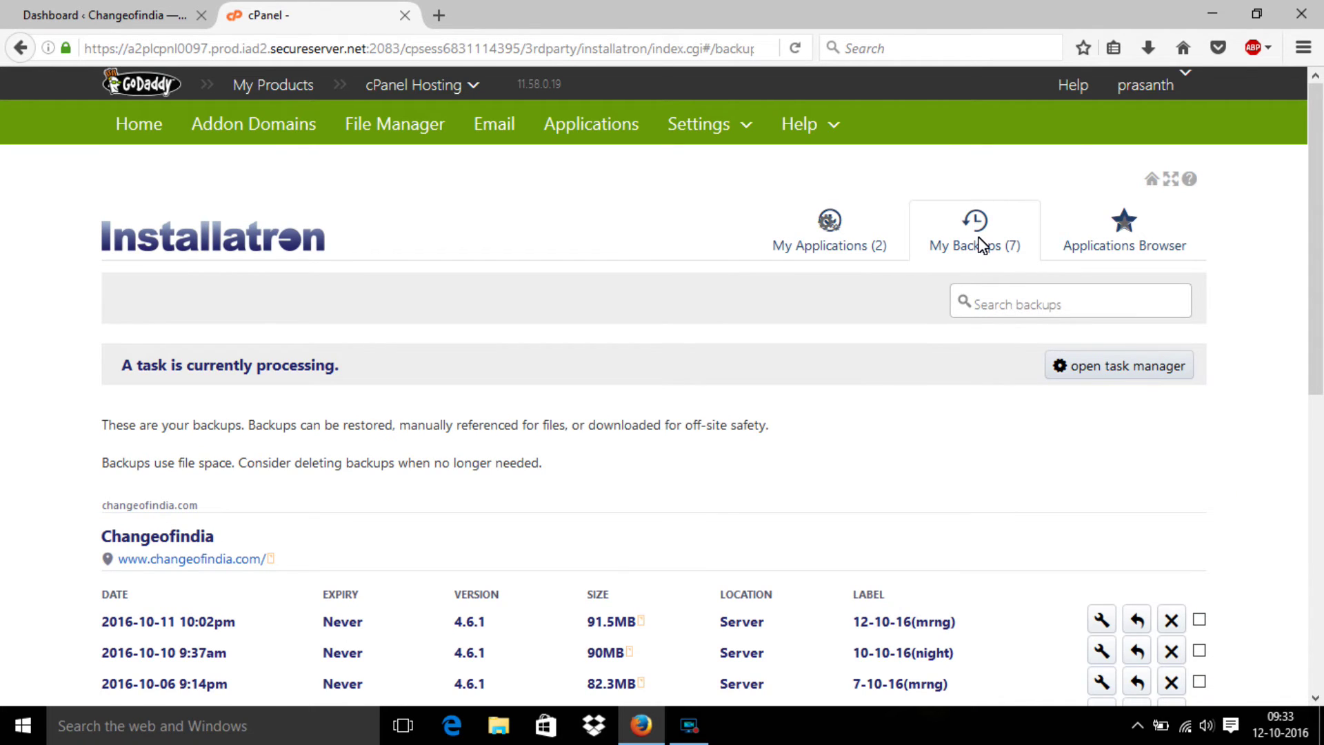
- Scroll through the saved backups, then switch to My Applications and the Applications Browser
{"action": "scroll", "coordinate": [382, 447], "scroll_direction": "down", "scroll_amount": 3}
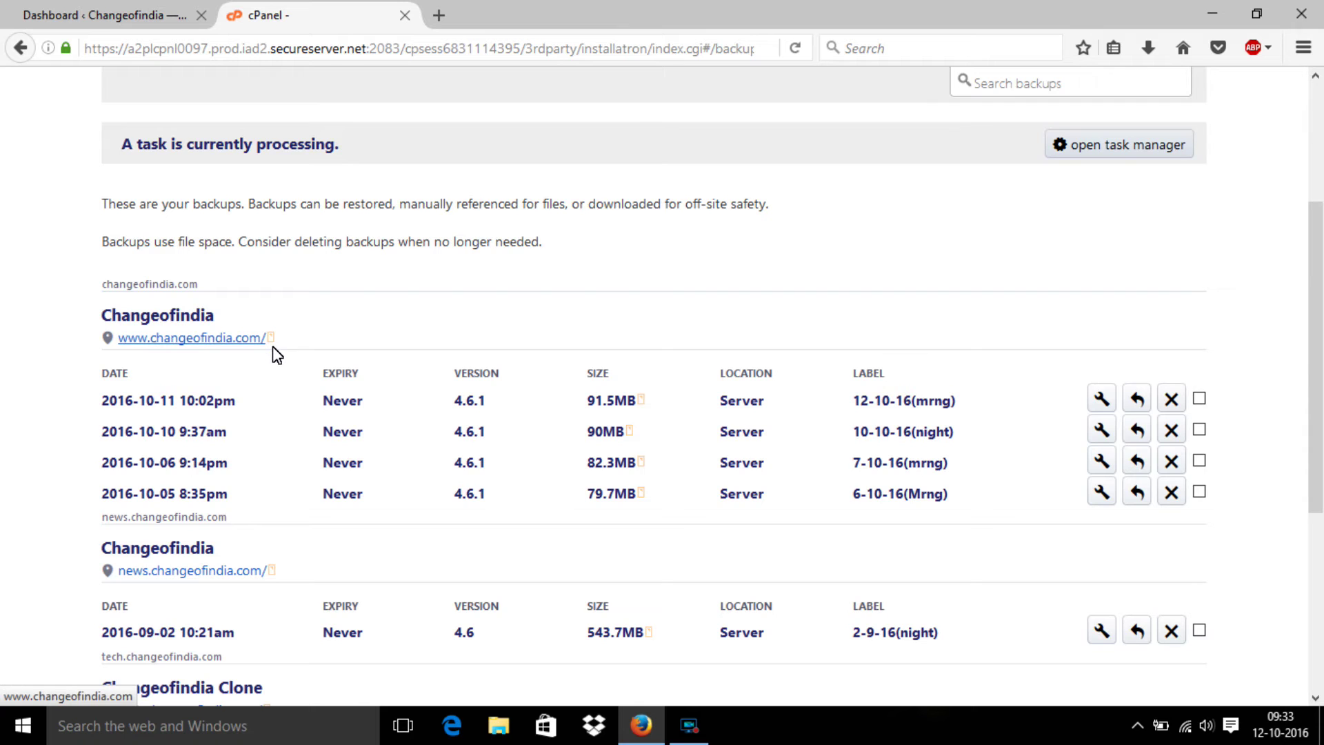
{"action": "scroll", "coordinate": [275, 354], "scroll_direction": "down", "scroll_amount": 3}
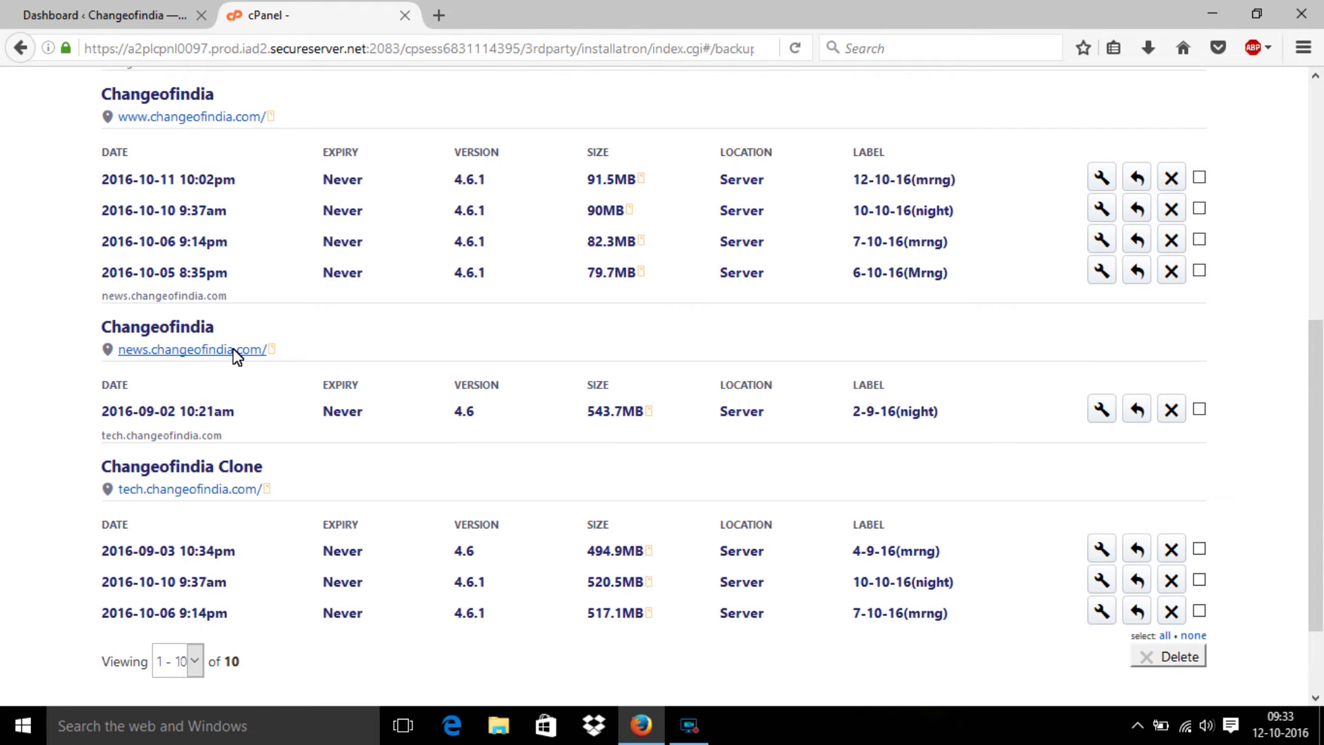
{"action": "scroll", "coordinate": [265, 493], "scroll_direction": "down", "scroll_amount": 3}
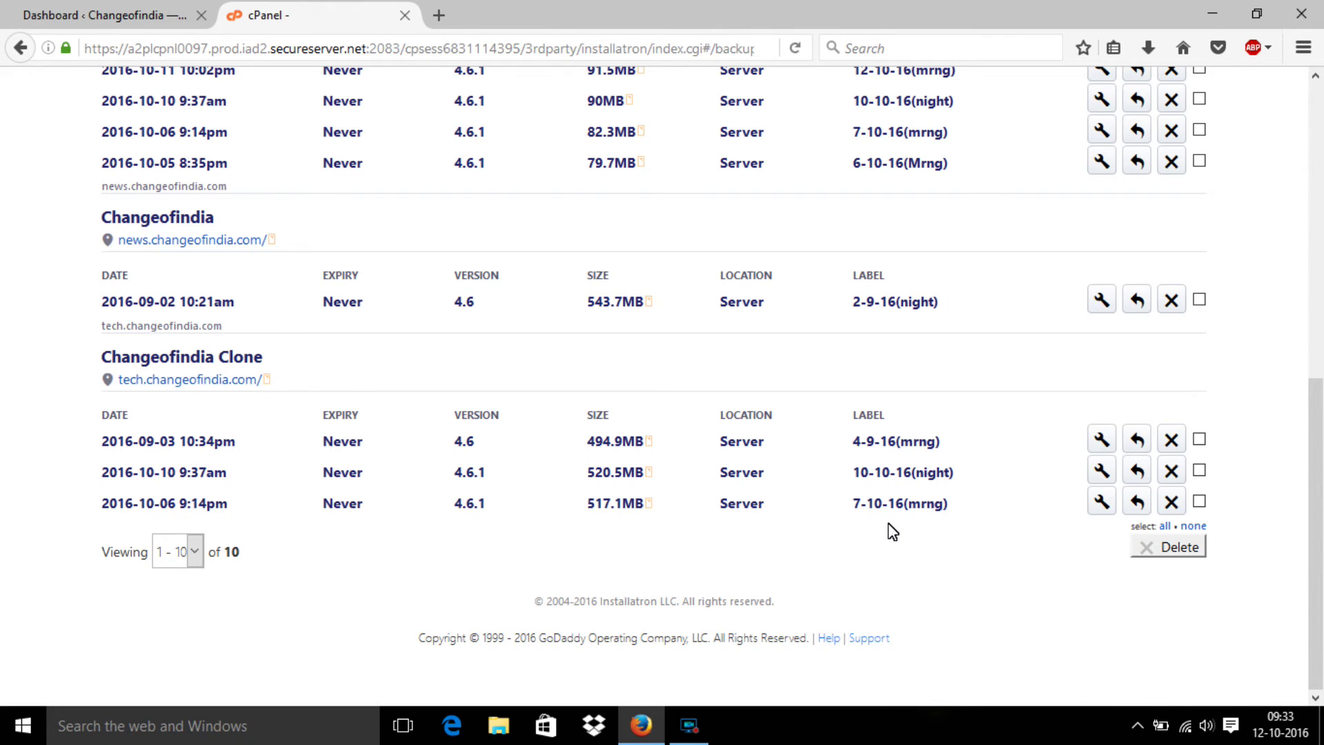
{"action": "scroll", "coordinate": [883, 394], "scroll_direction": "up", "scroll_amount": 10}
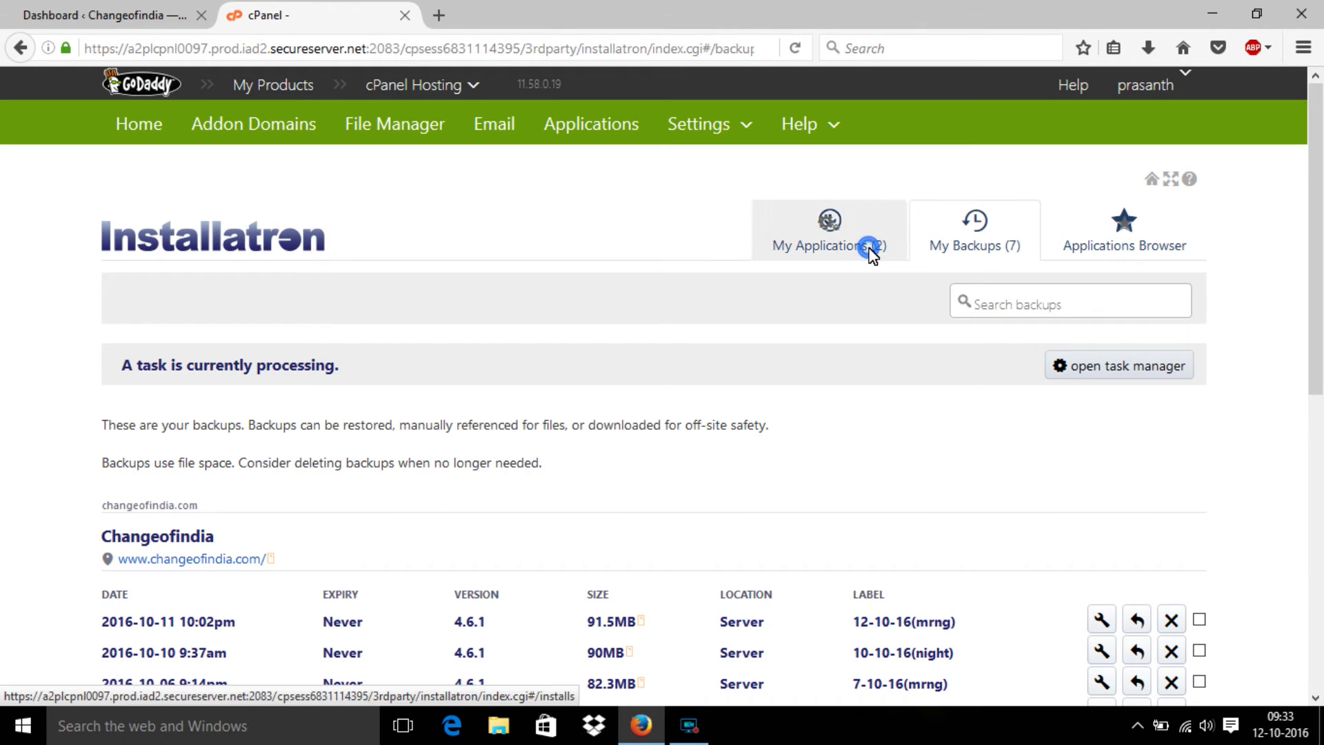
{"action": "left_click", "coordinate": [870, 250]}
{"action": "left_click", "coordinate": [1102, 247]}
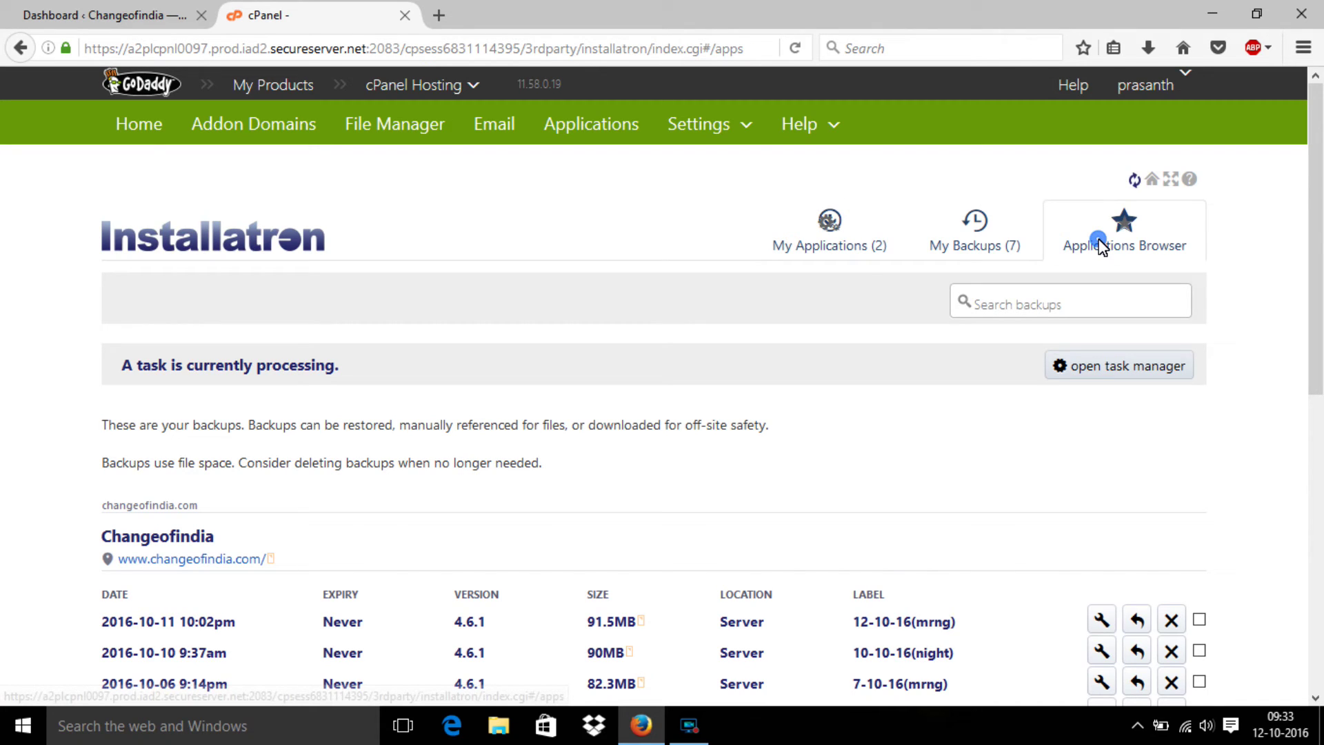
- Return to My Applications and watch until the Tech changeofindia backup finishes
{"action": "left_click", "coordinate": [836, 231]}
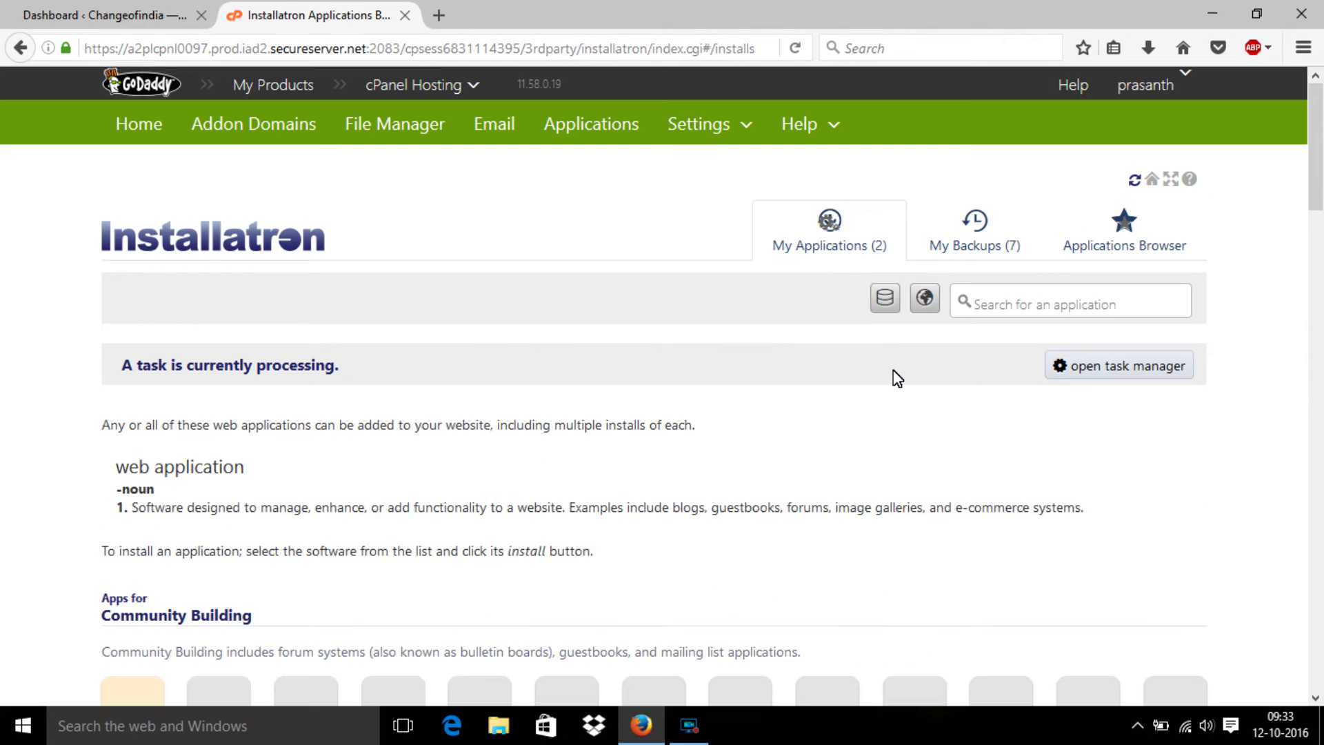
{"action": "scroll", "coordinate": [897, 378], "scroll_direction": "down", "scroll_amount": 5}
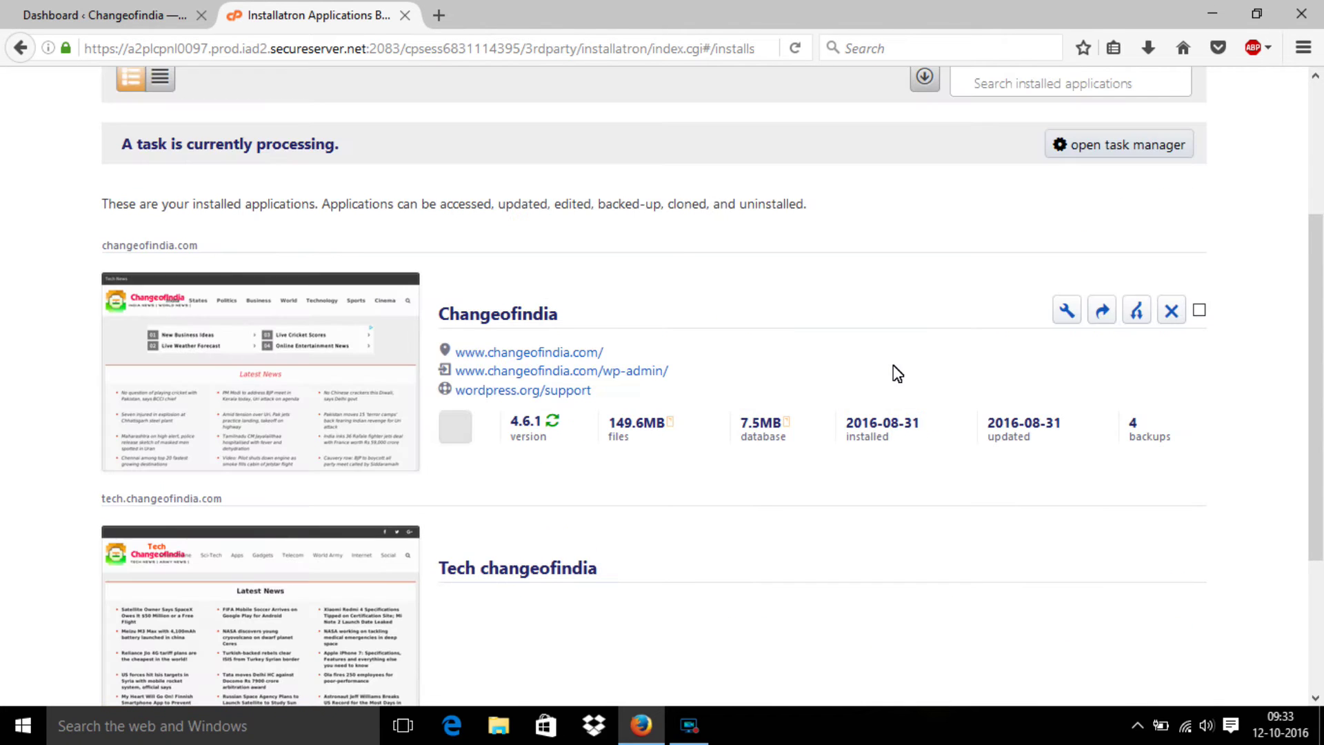
{"action": "scroll", "coordinate": [895, 373], "scroll_direction": "down", "scroll_amount": 5}
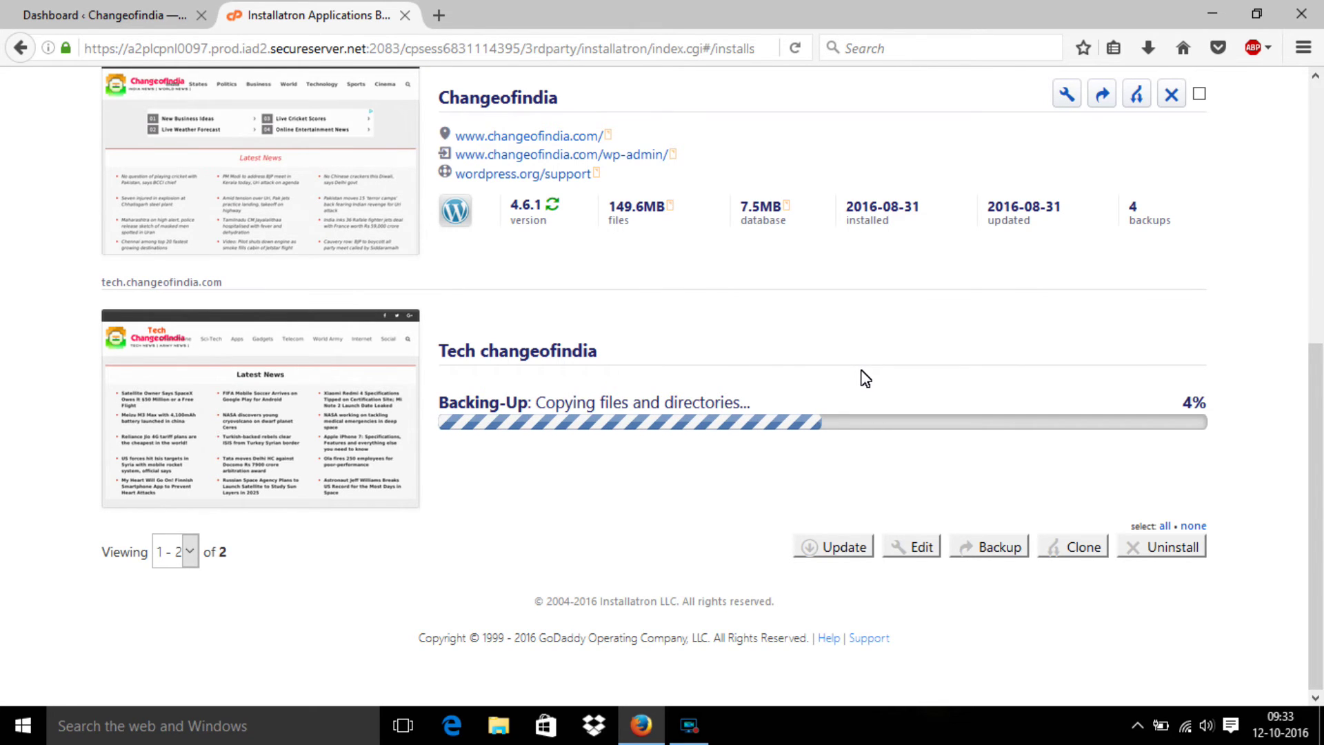
{"action": "scroll", "coordinate": [866, 378], "scroll_direction": "up", "scroll_amount": 5}
{"action": "scroll", "coordinate": [866, 378], "scroll_direction": "down", "scroll_amount": 5}
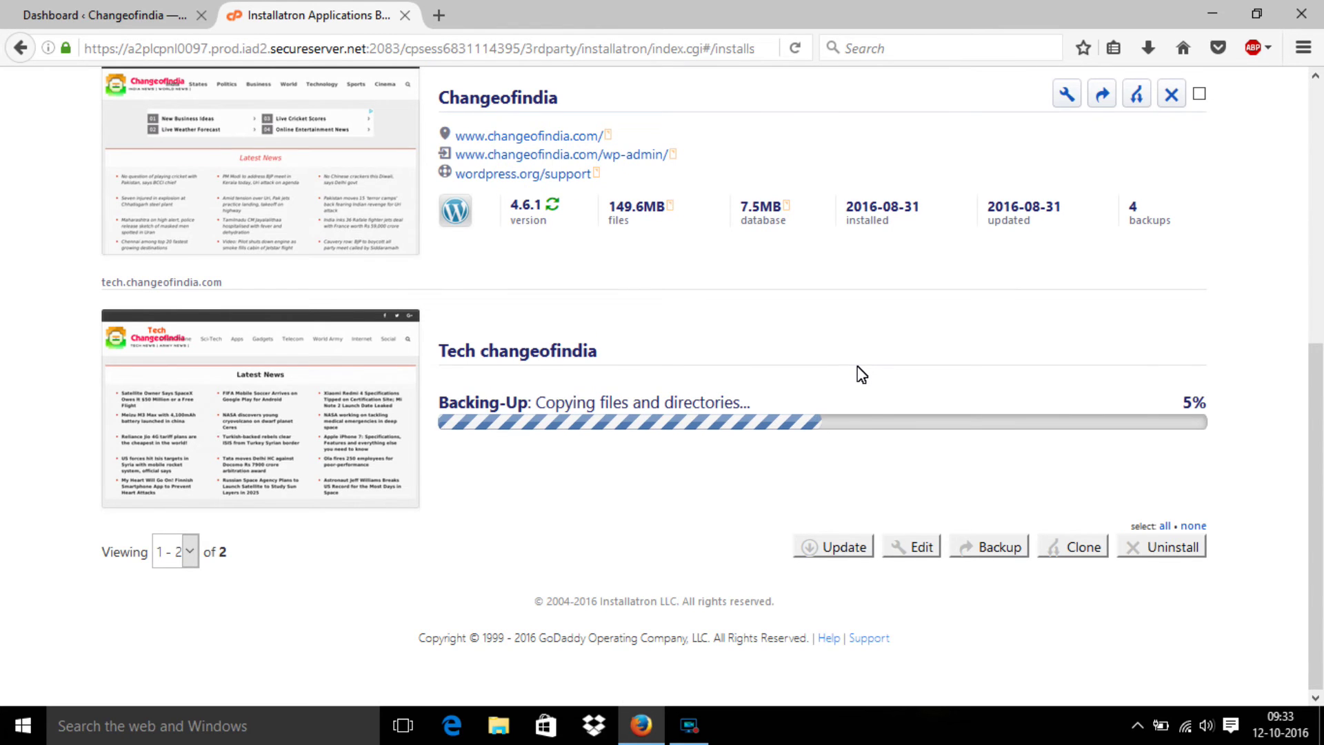
{"action": "scroll", "coordinate": [861, 375], "scroll_direction": "up", "scroll_amount": 3}
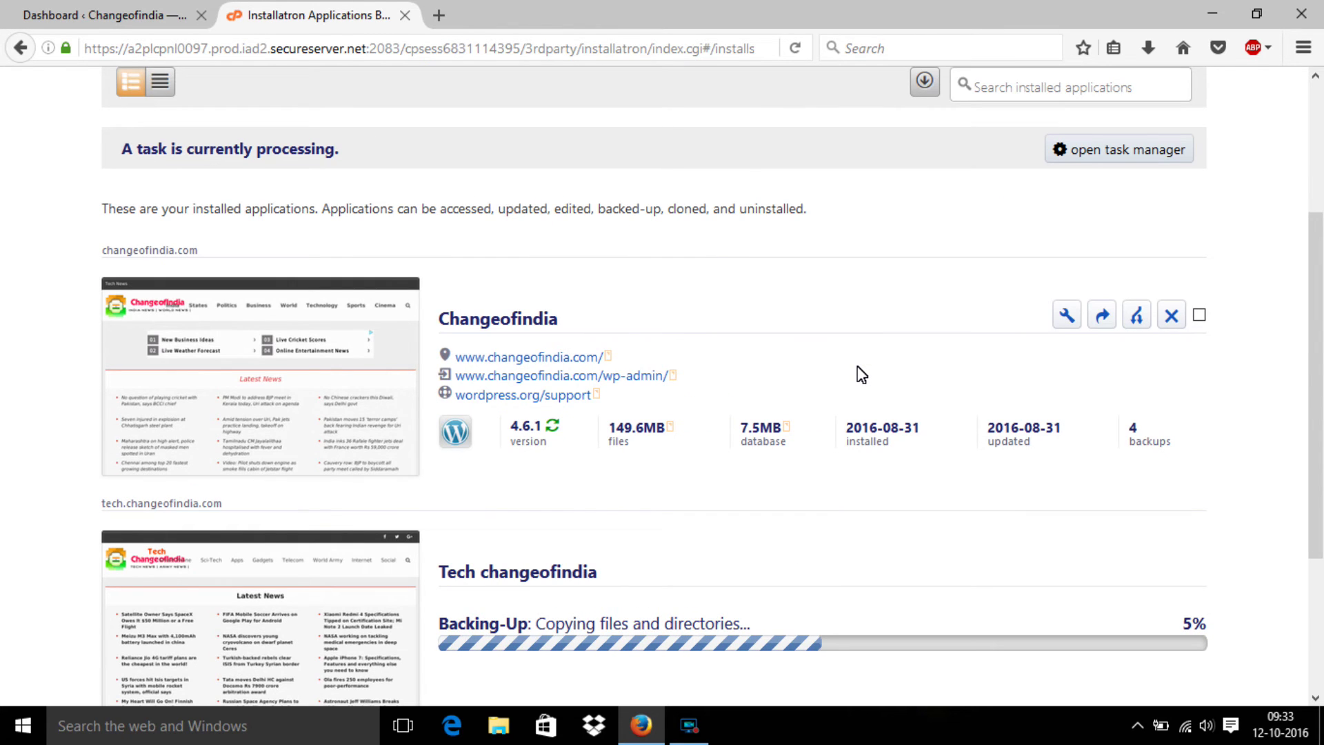
{"action": "scroll", "coordinate": [862, 375], "scroll_direction": "down", "scroll_amount": 3}
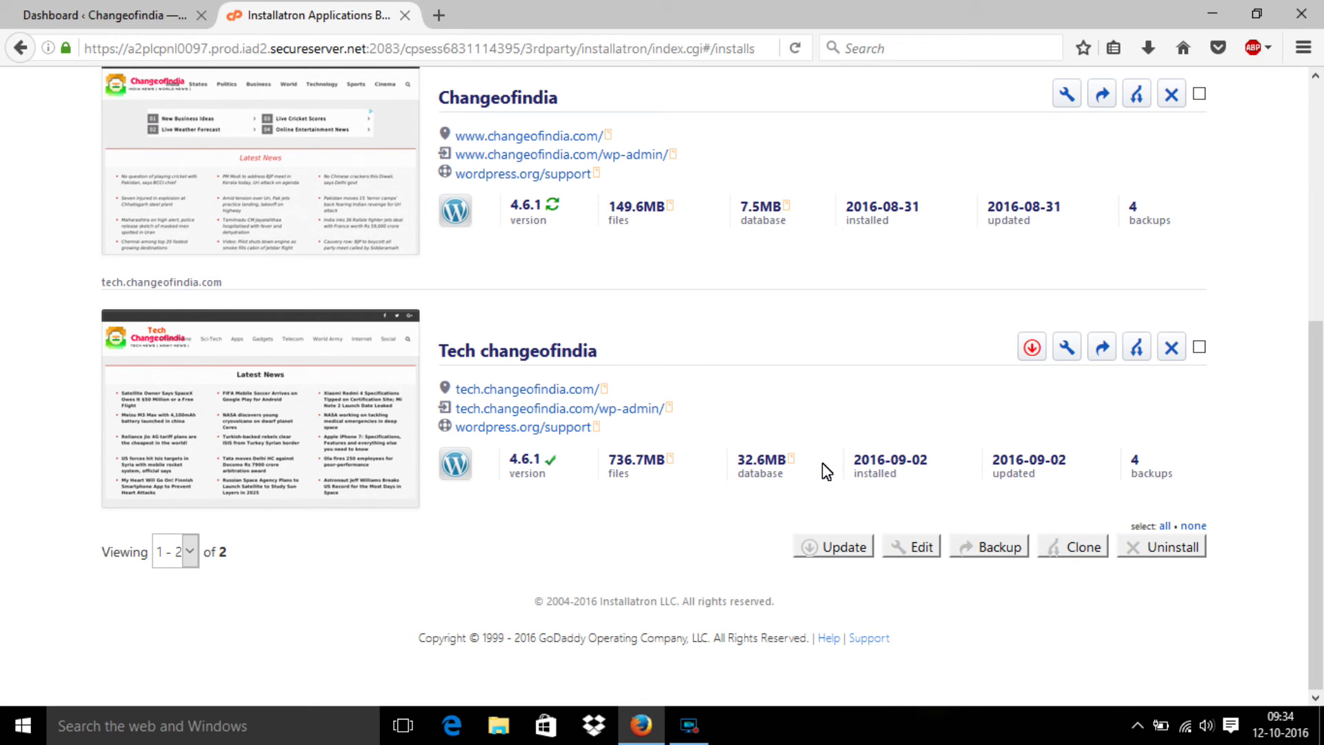
{"action": "scroll", "coordinate": [885, 386], "scroll_direction": "up", "scroll_amount": 5}
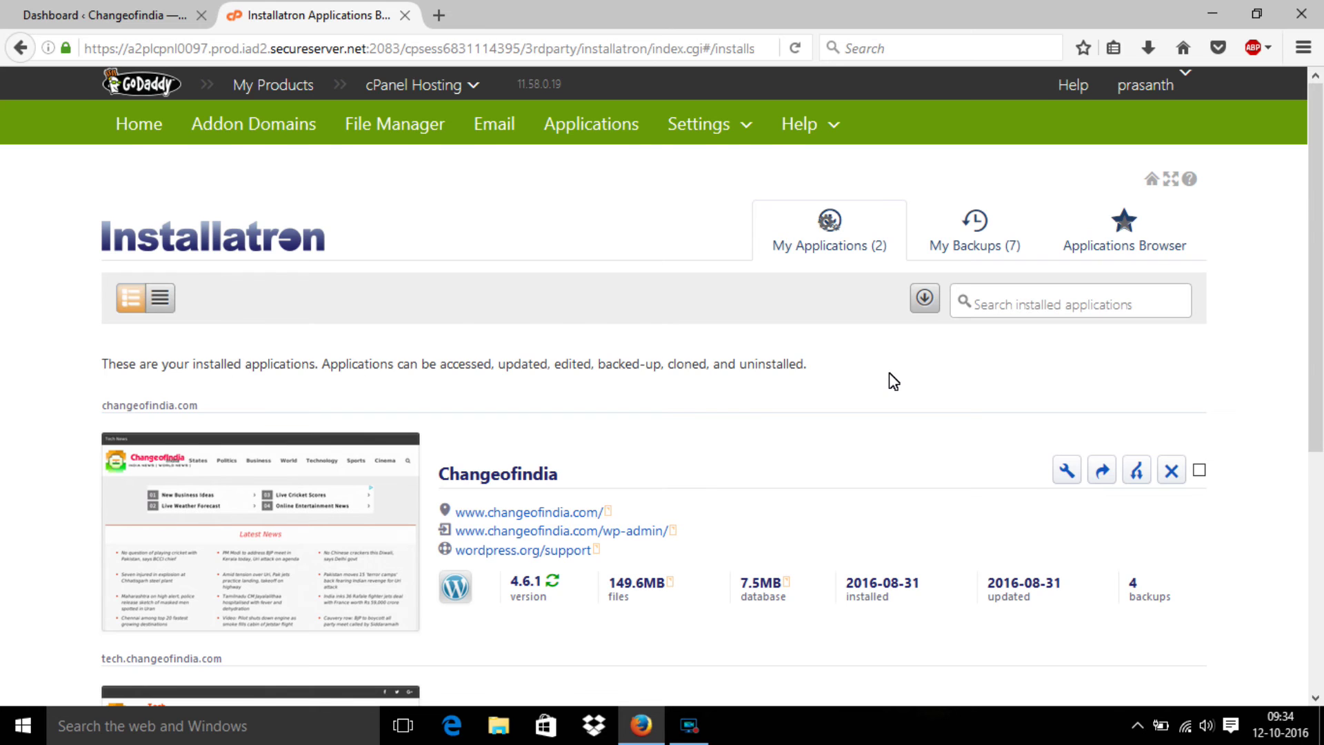
{"action": "scroll", "coordinate": [894, 382], "scroll_direction": "down", "scroll_amount": 3}
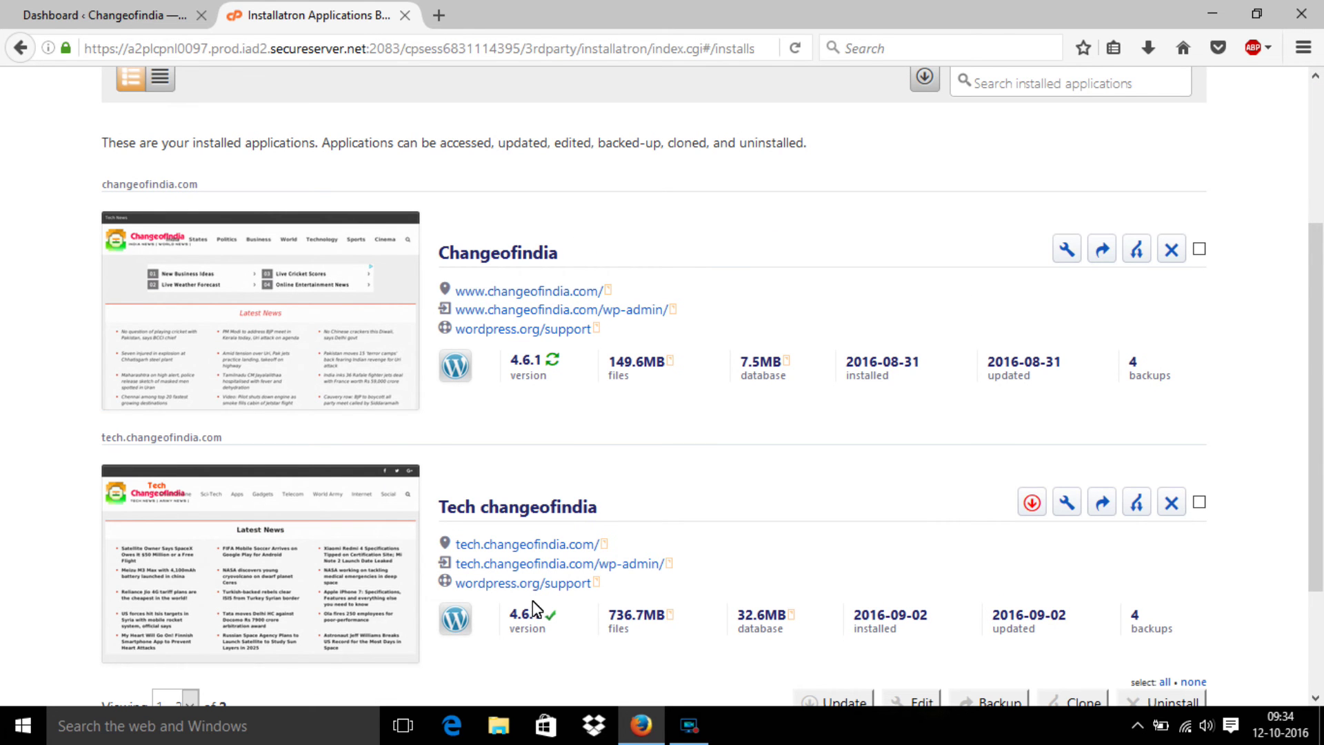
- In My Backups, tick the Changeofindia 12-10-16(mrng) and Clone 4-9-16(mrng) backups
{"action": "scroll", "coordinate": [535, 606], "scroll_direction": "up", "scroll_amount": 3}
{"action": "left_click", "coordinate": [983, 255]}
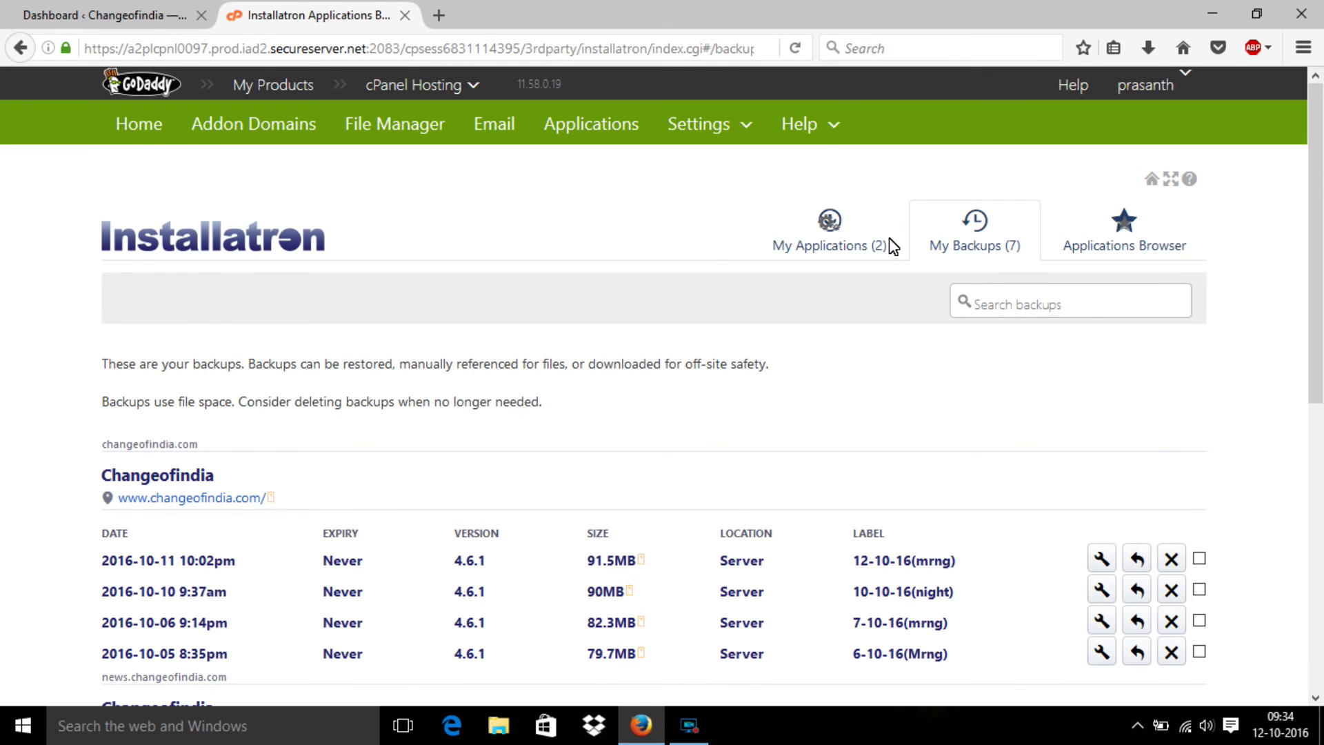
{"action": "scroll", "coordinate": [984, 258], "scroll_direction": "down", "scroll_amount": 4}
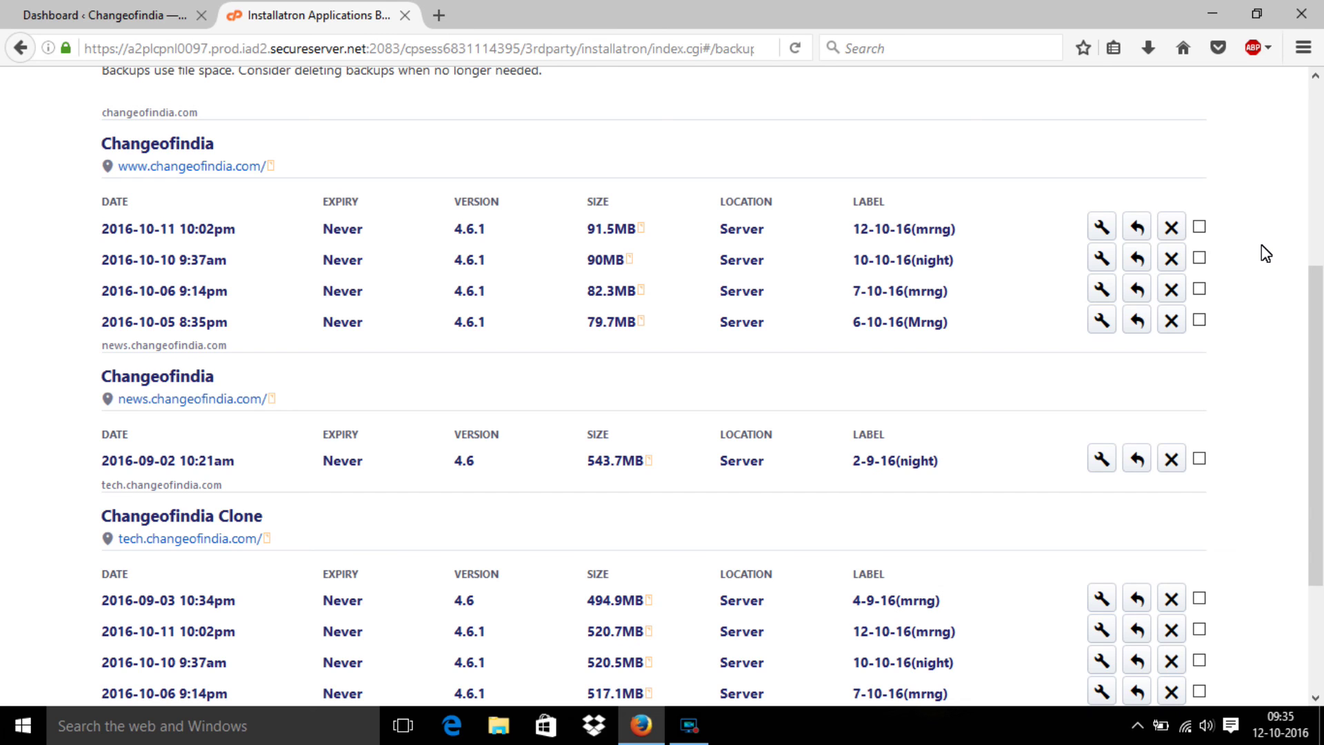
{"action": "left_click", "coordinate": [1199, 227]}
{"action": "scroll", "coordinate": [1207, 491], "scroll_direction": "down", "scroll_amount": 3}
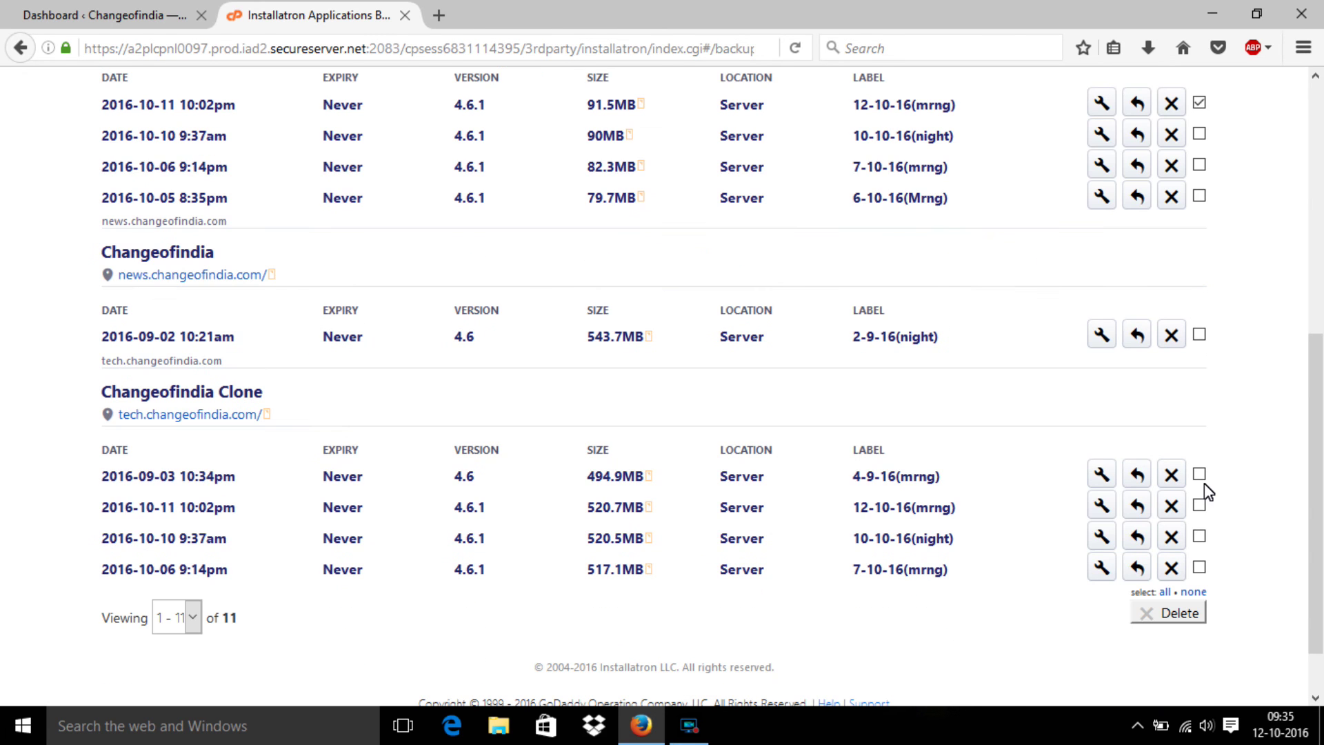
{"action": "scroll", "coordinate": [1207, 491], "scroll_direction": "down", "scroll_amount": 2}
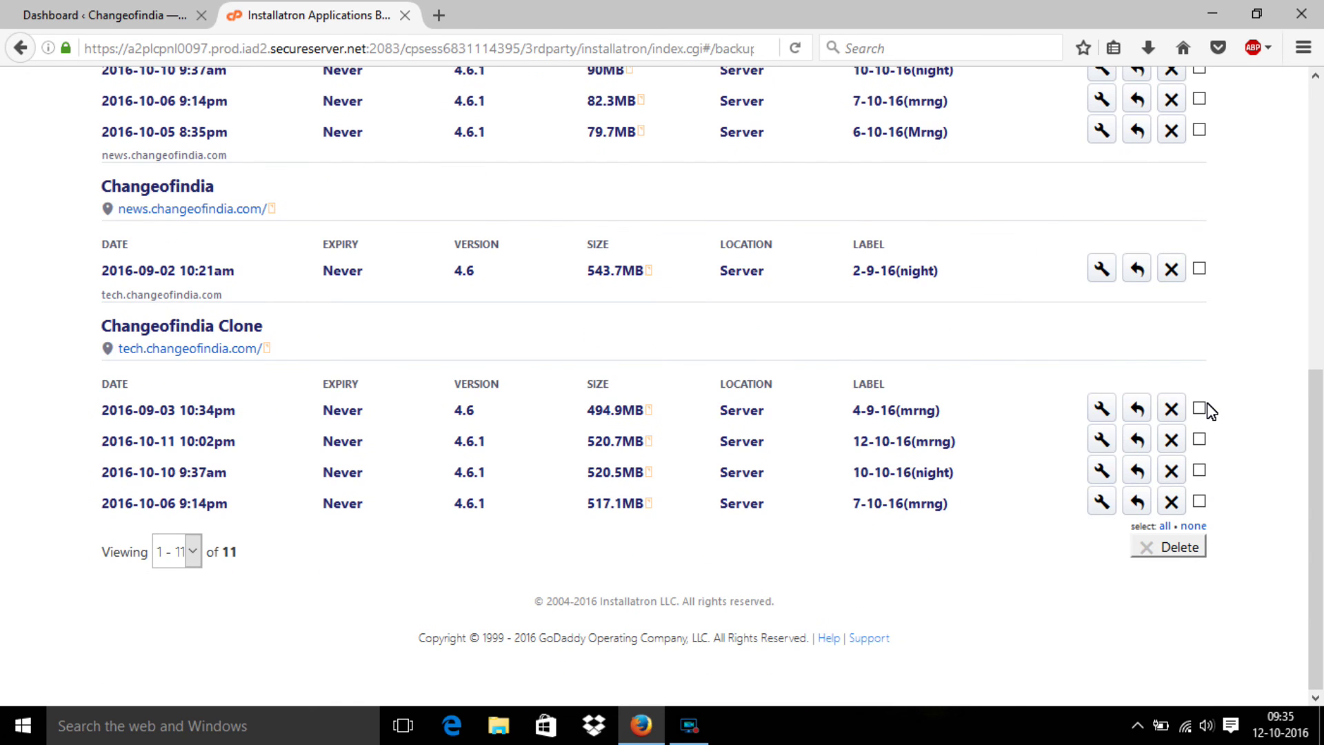
{"action": "left_click", "coordinate": [1199, 409]}
- Start restoring the Changeofindia 12-10-16(mrng) backup
{"action": "scroll", "coordinate": [994, 443], "scroll_direction": "up", "scroll_amount": 12}
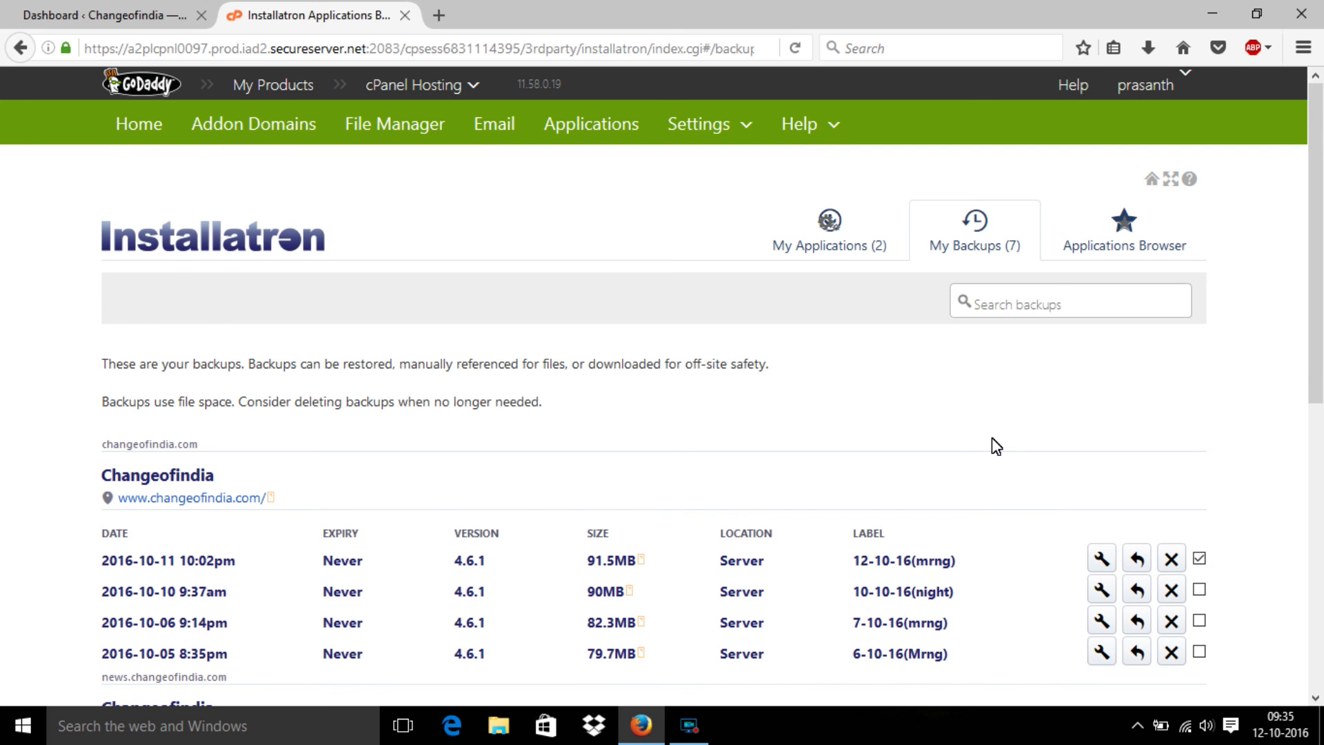
{"action": "scroll", "coordinate": [991, 441], "scroll_direction": "down", "scroll_amount": 8}
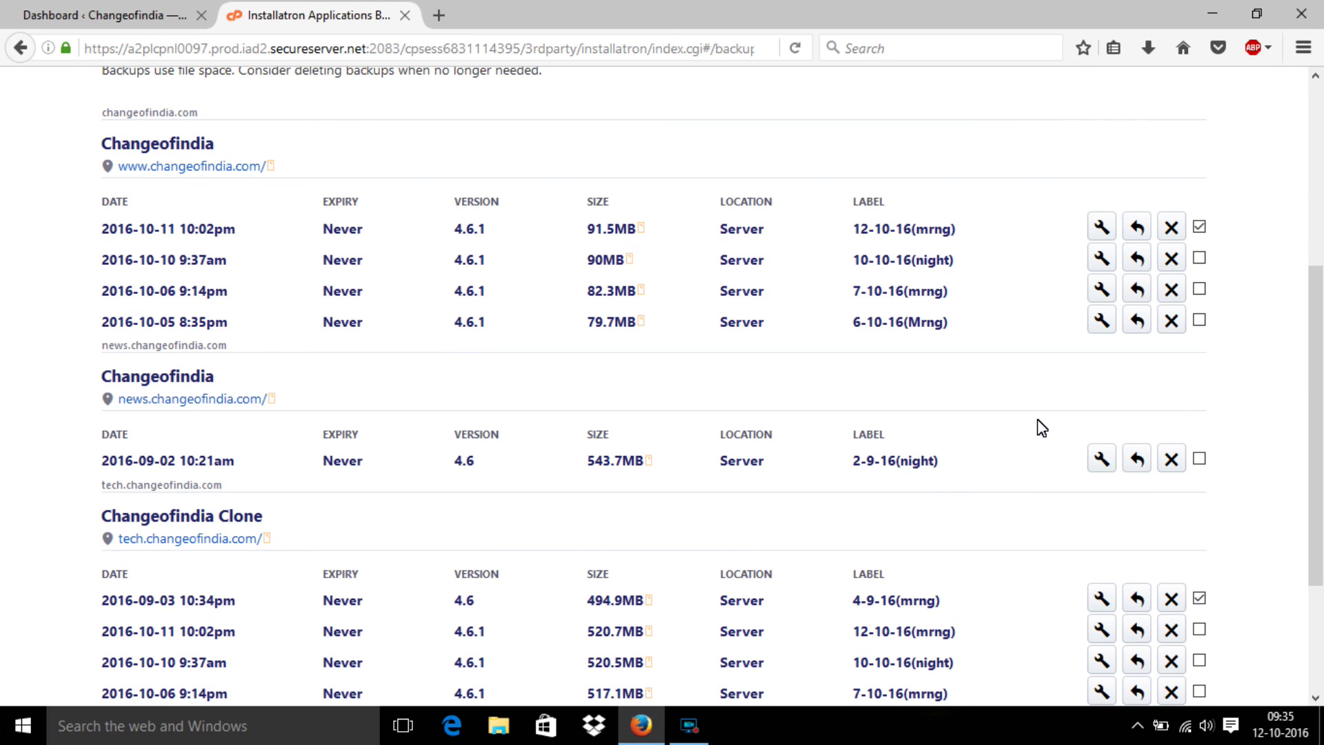
{"action": "left_click", "coordinate": [1137, 229]}
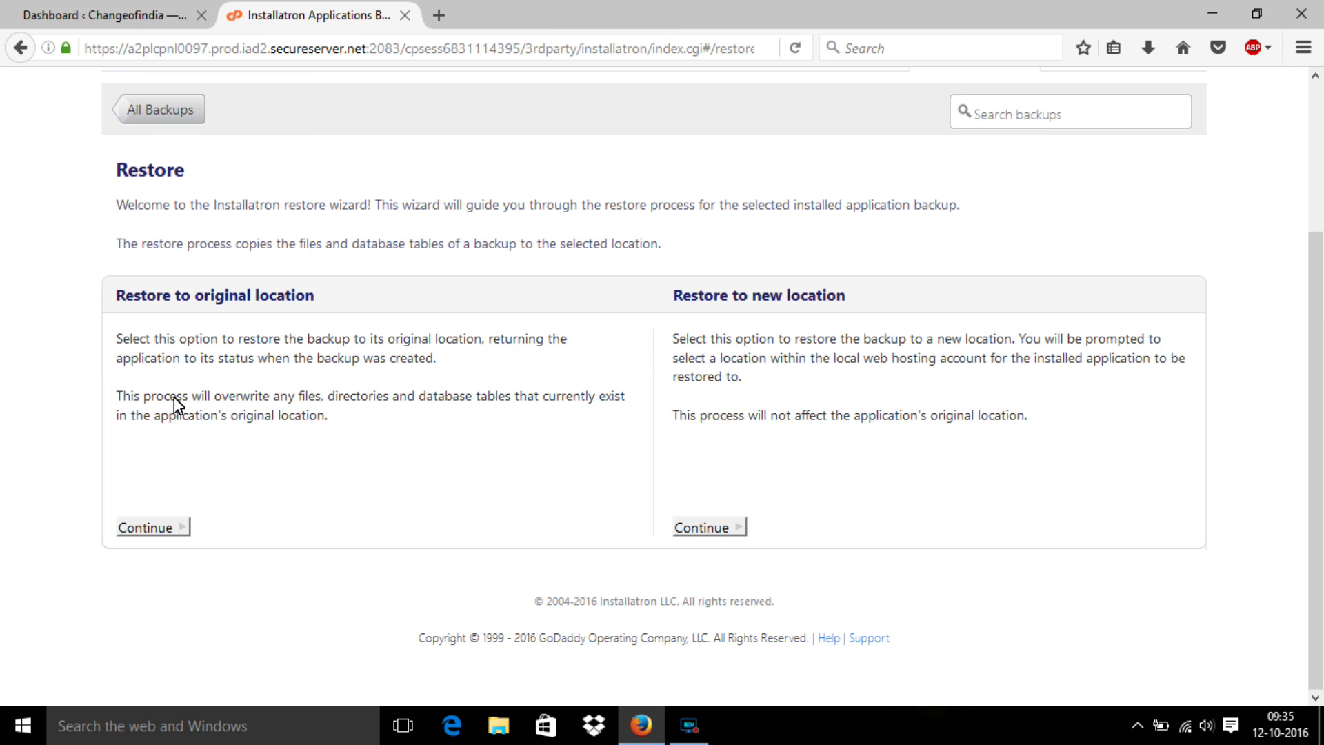
- Choose restore to original location, review the files to be overwritten, then return to cPanel Home
{"action": "left_click", "coordinate": [164, 530]}
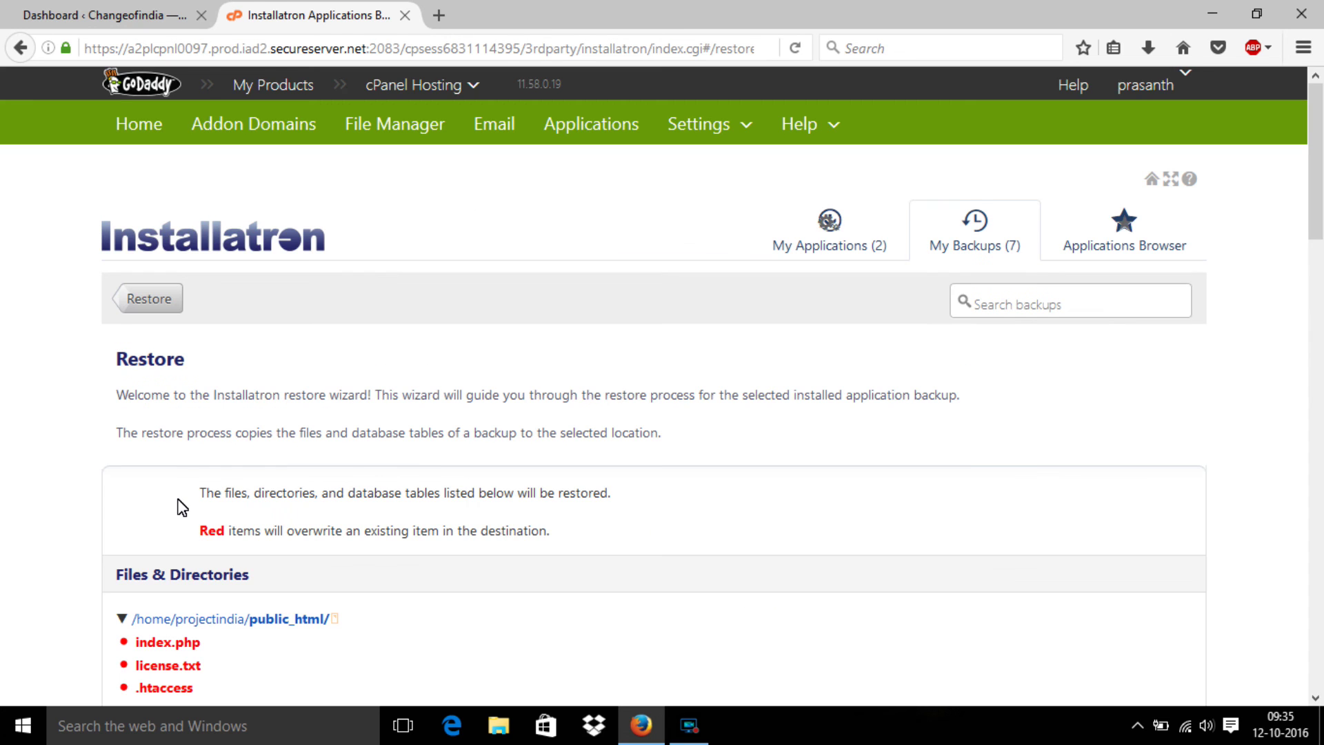
{"action": "scroll", "coordinate": [238, 283], "scroll_direction": "down", "scroll_amount": 20}
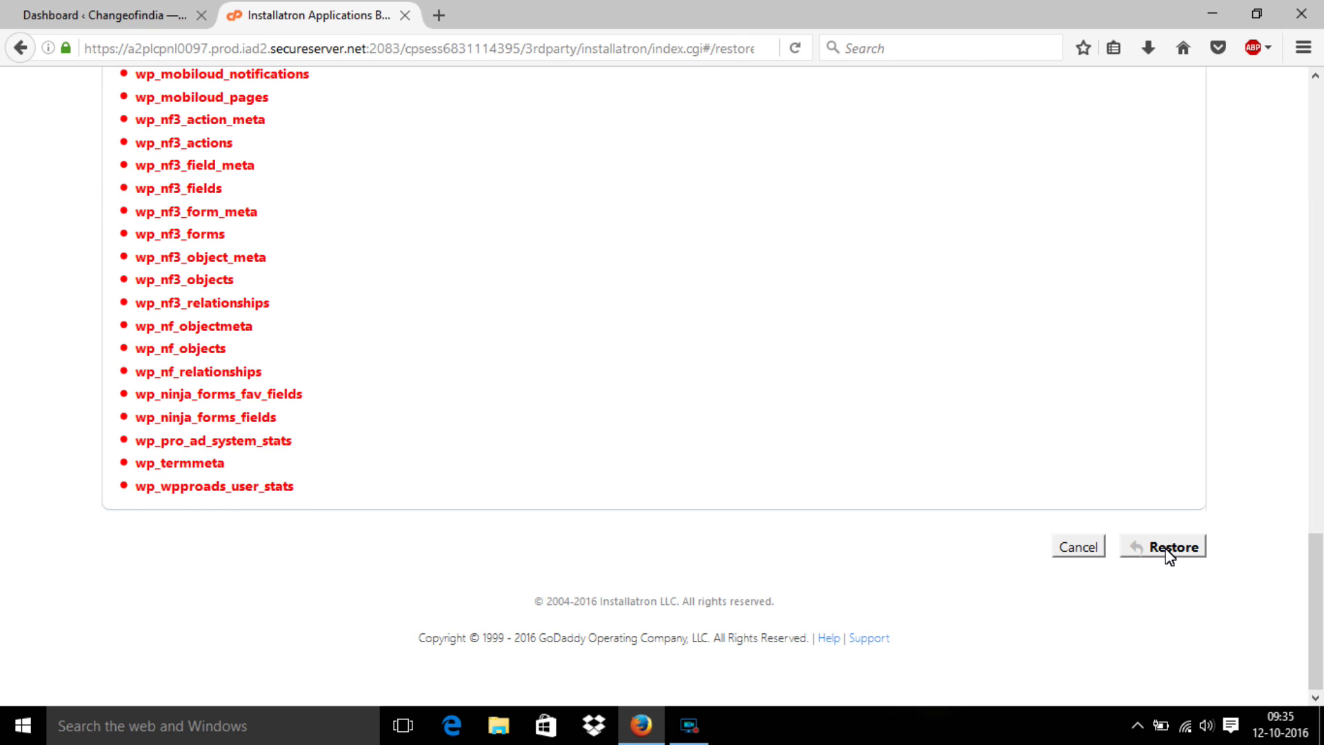
{"action": "scroll", "coordinate": [1020, 562], "scroll_direction": "up", "scroll_amount": 20}
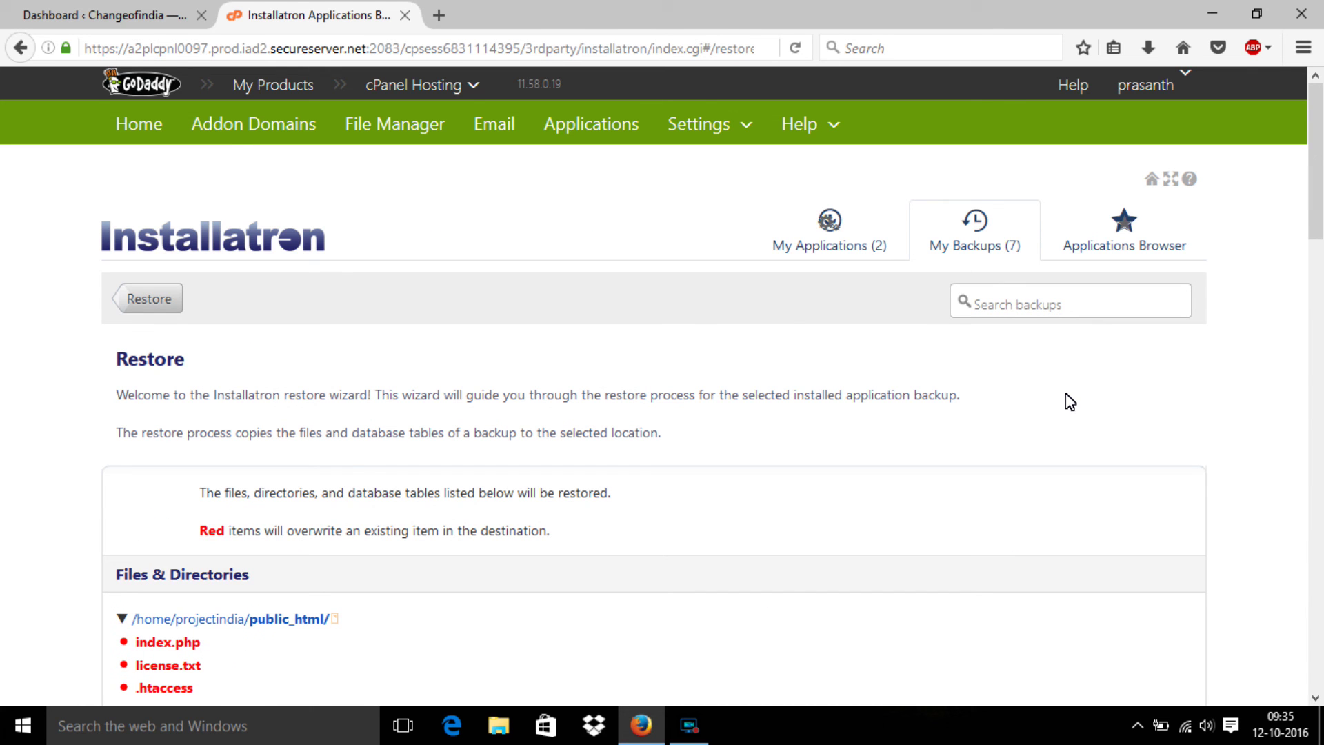
{"action": "left_click", "coordinate": [152, 124]}
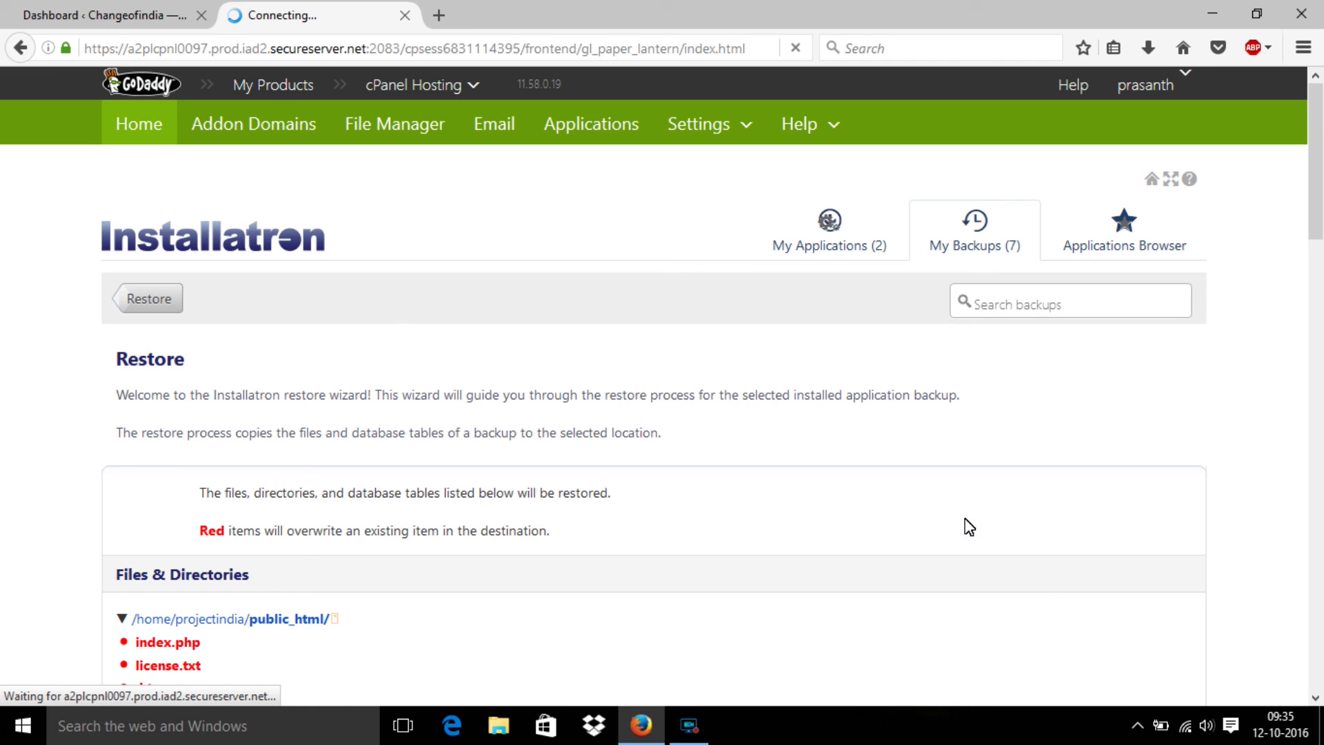
{"action": "left_click", "coordinate": [685, 738]}
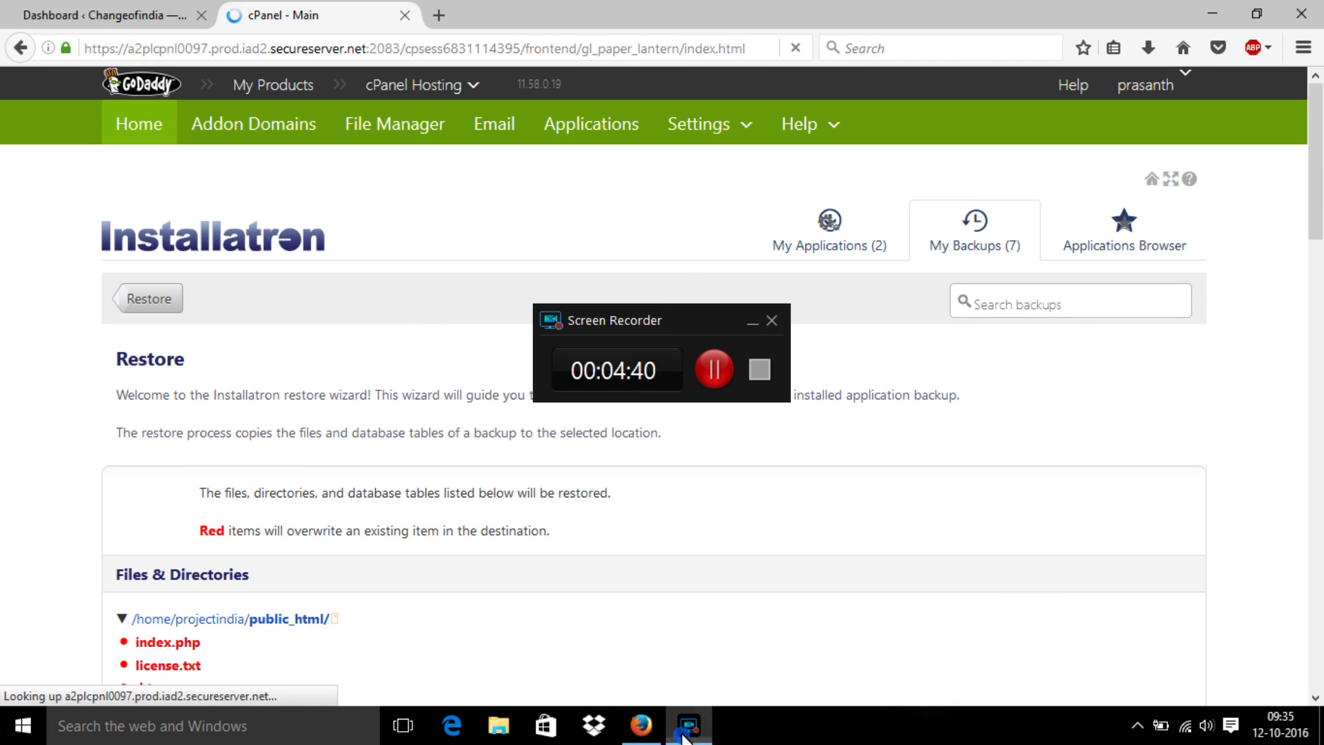